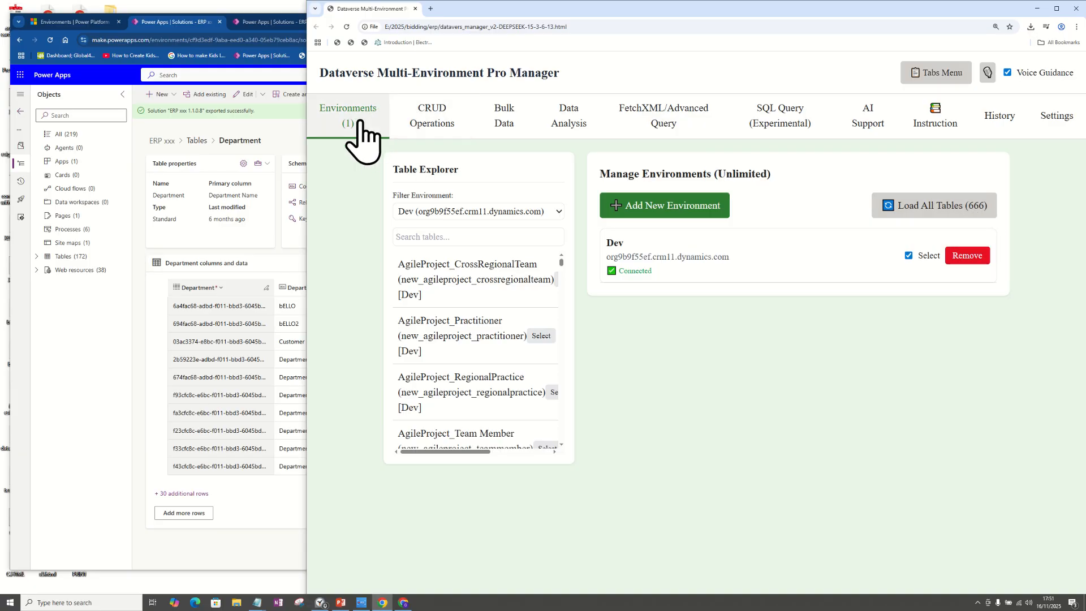
Step: Open the CRUD operations area, and in Power Apps filter the ERP xxx solution's objects by DEPART
left_click(437, 135)
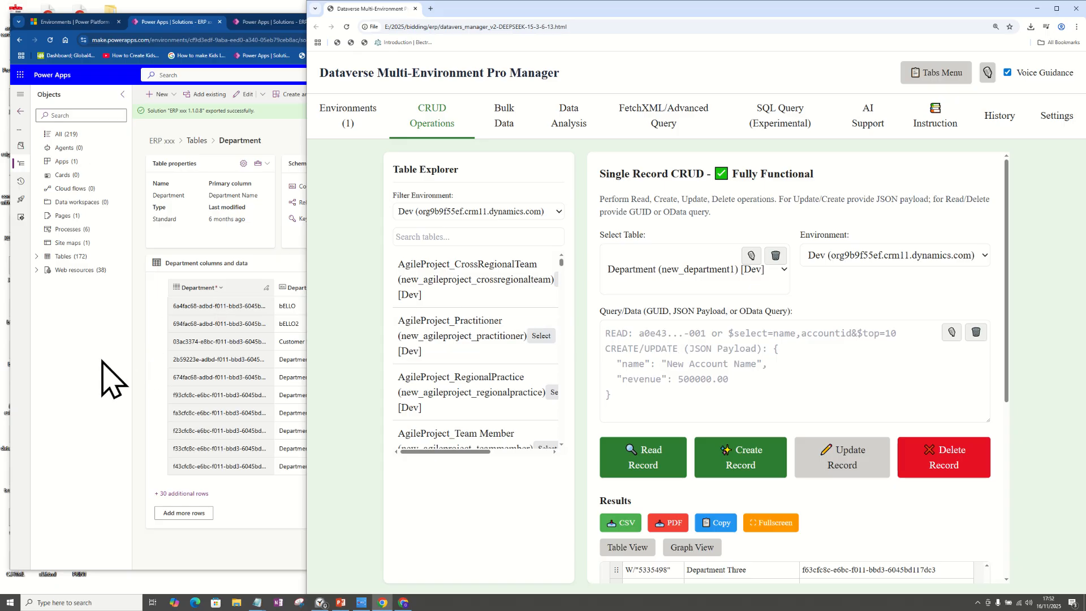
left_click(82, 321)
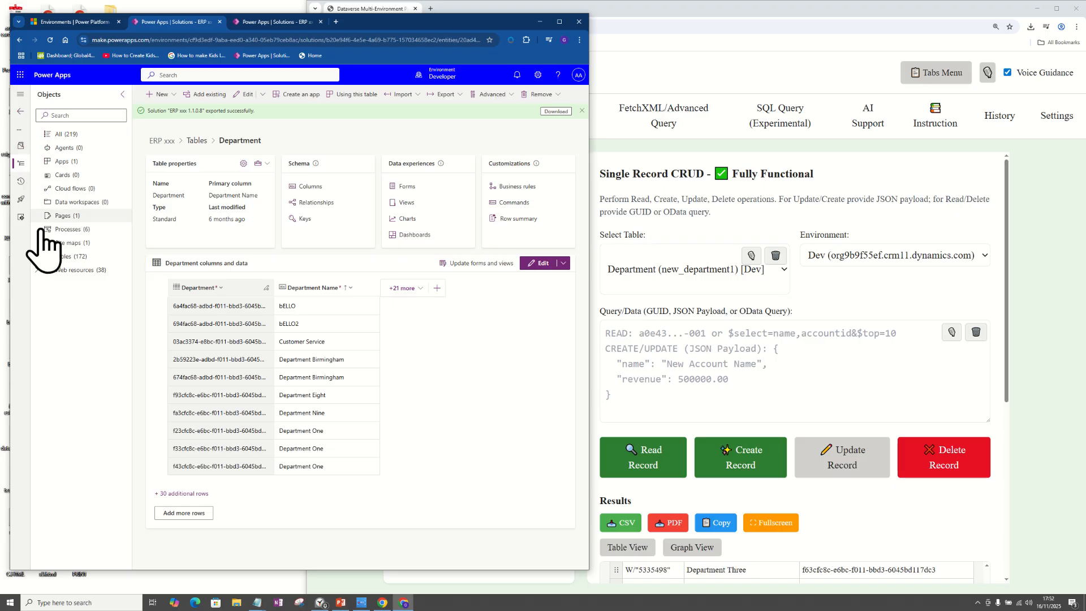
left_click(43, 257)
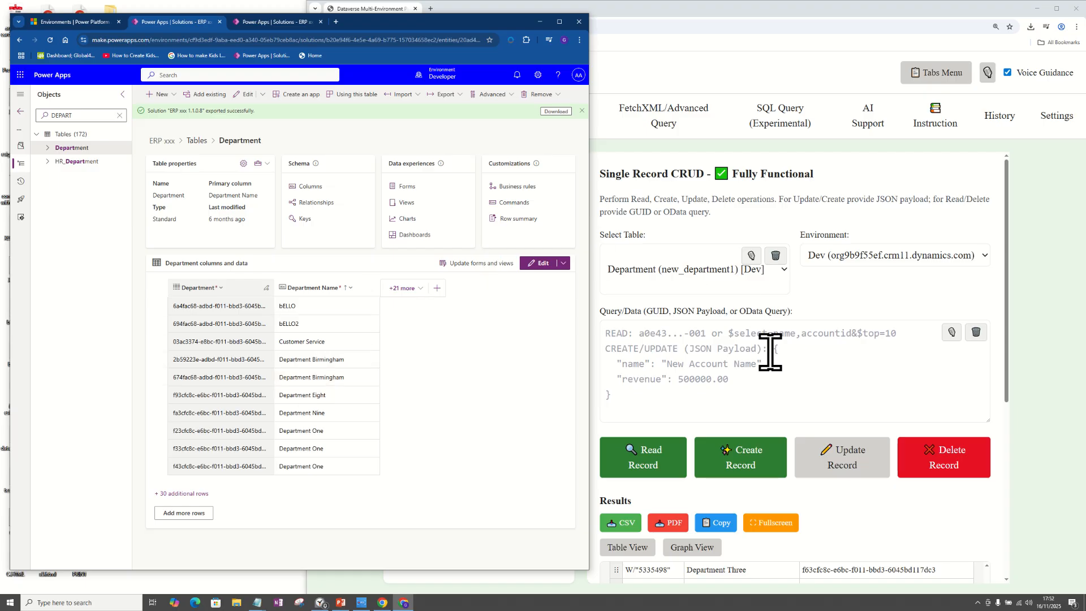
Step: Switch to Dataverse Multi-Environment Pro Manager and filter its table explorer by "depart"
left_click(712, 349)
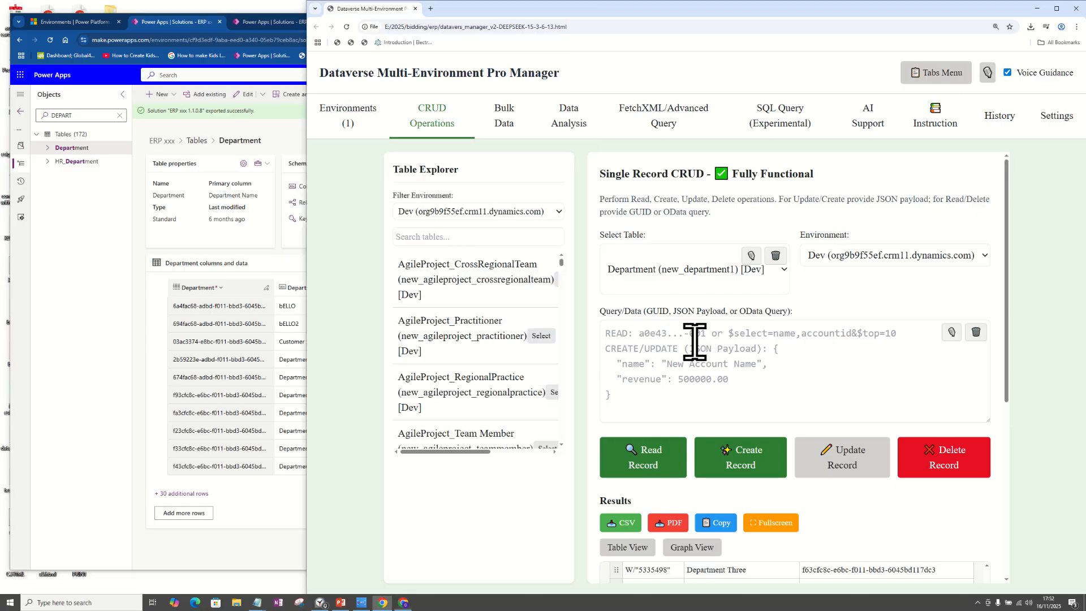
left_click(424, 236)
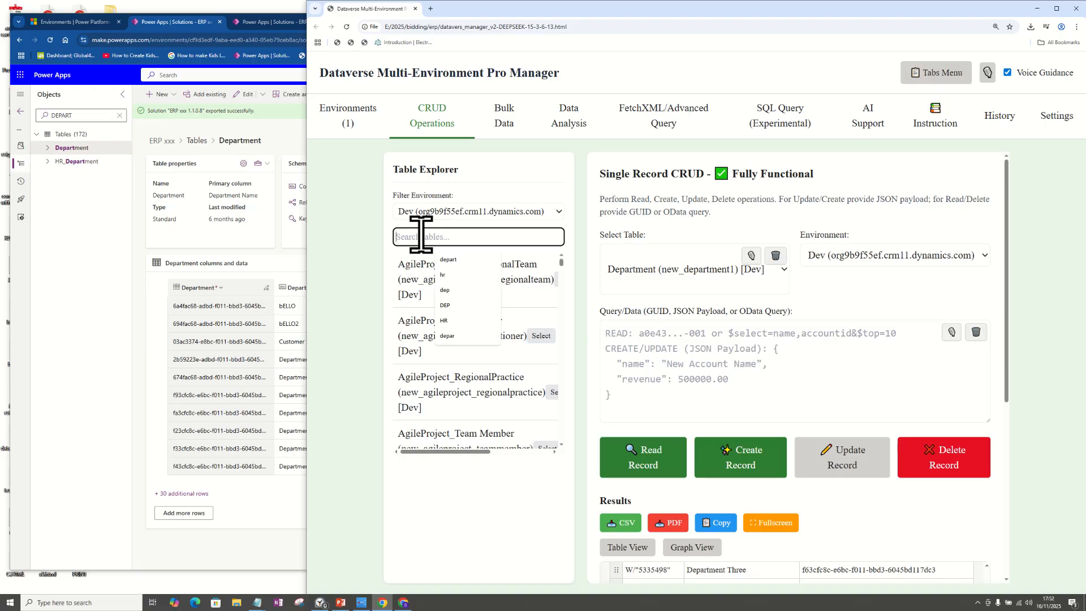
left_click(457, 260)
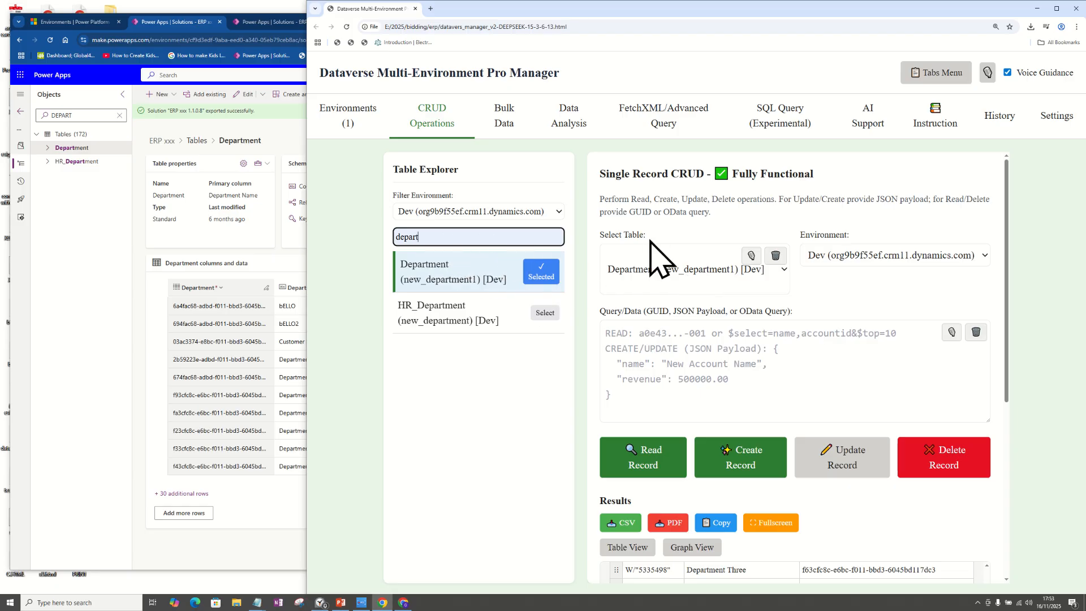
Step: Choose Department (new_department1) [Dev] as the table for the single-record CRUD operation
left_click(727, 271)
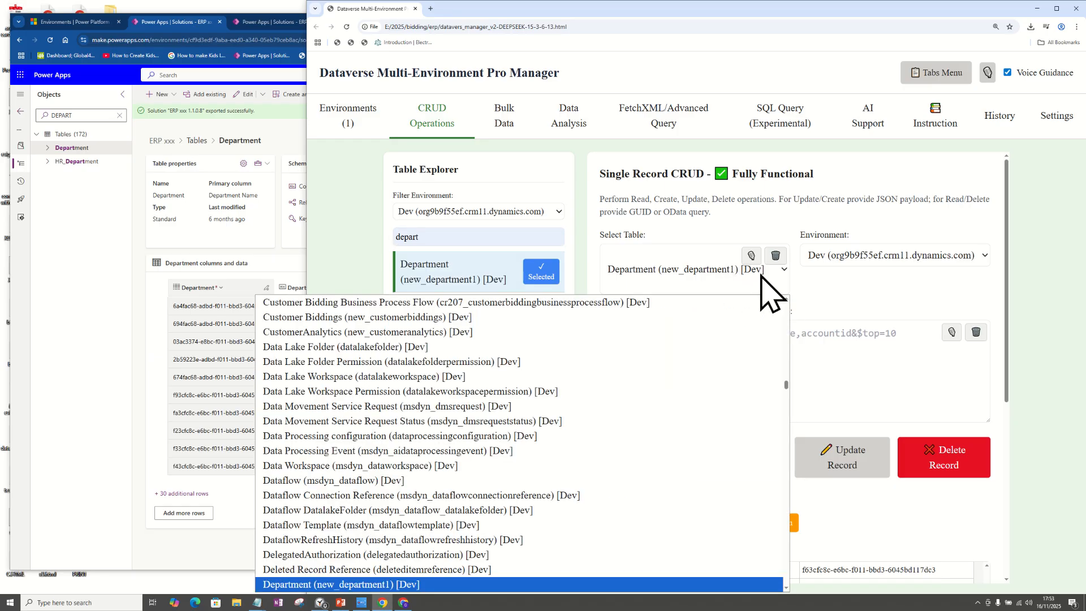
left_click(787, 589)
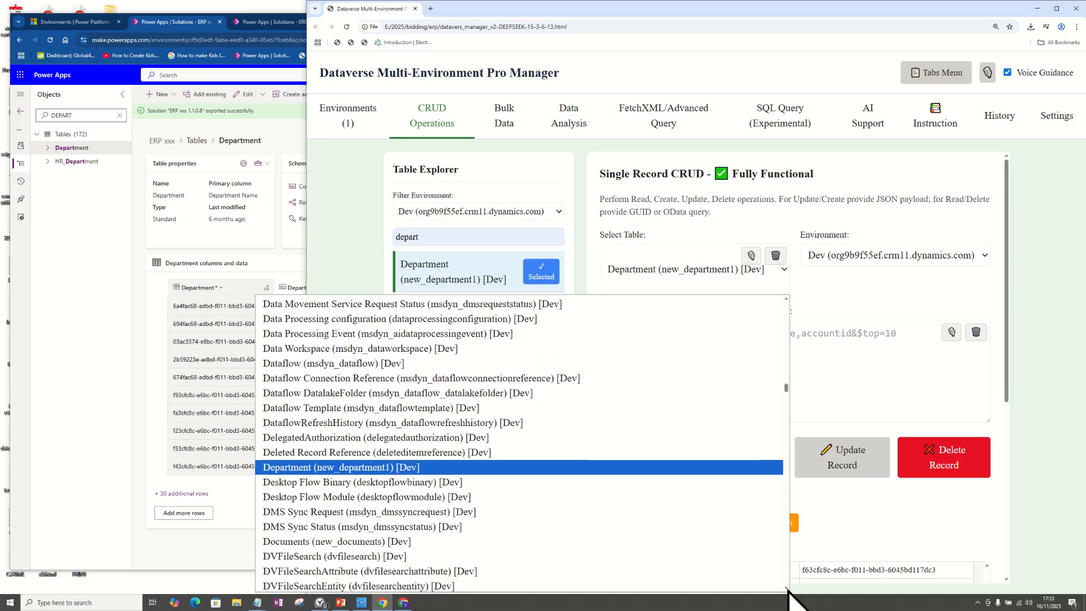
left_click_drag(786, 588, 788, 589)
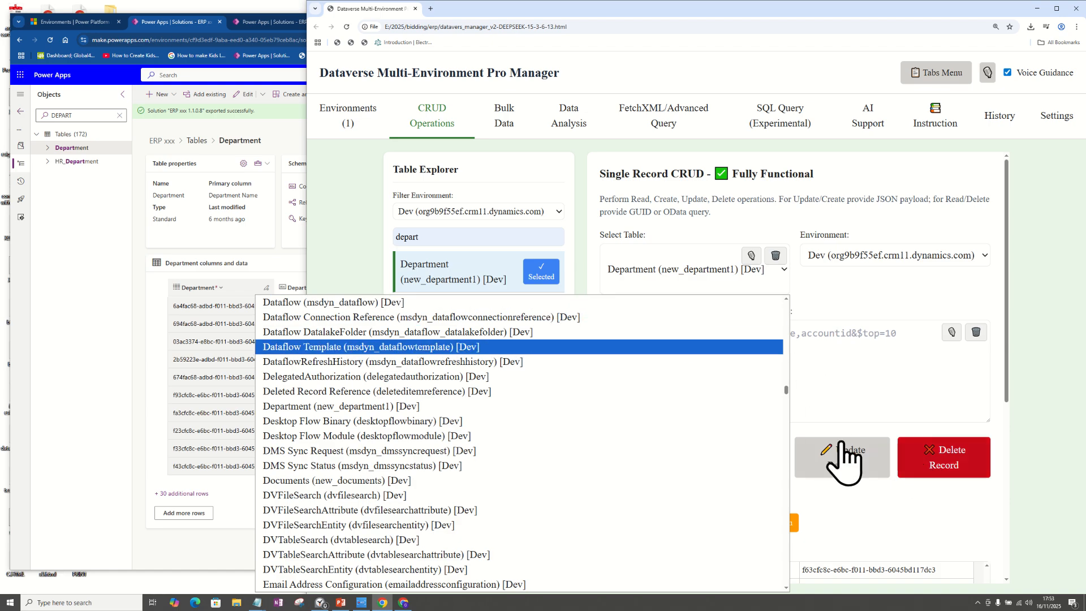
left_click(398, 406)
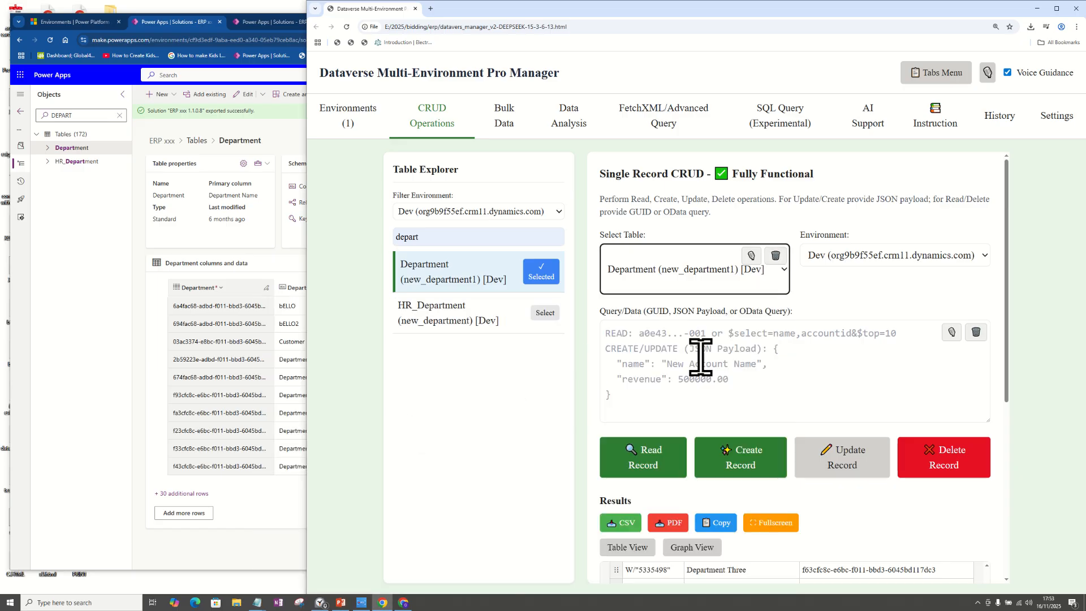
Step: Enter $select=new_departmentname as the OData query for the Department table
left_click(635, 348)
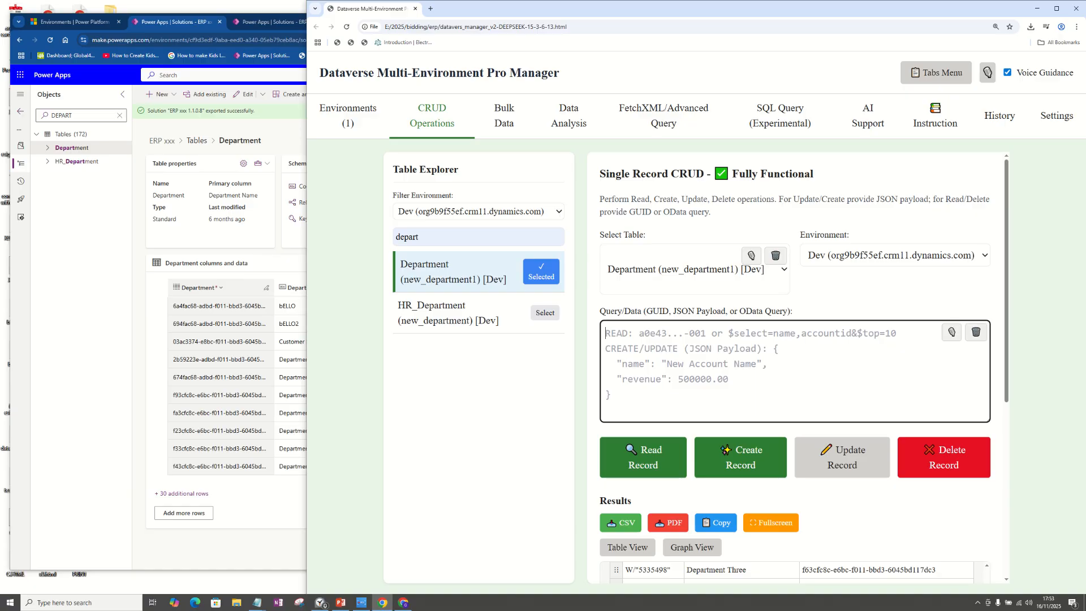
key("alt+Tab")
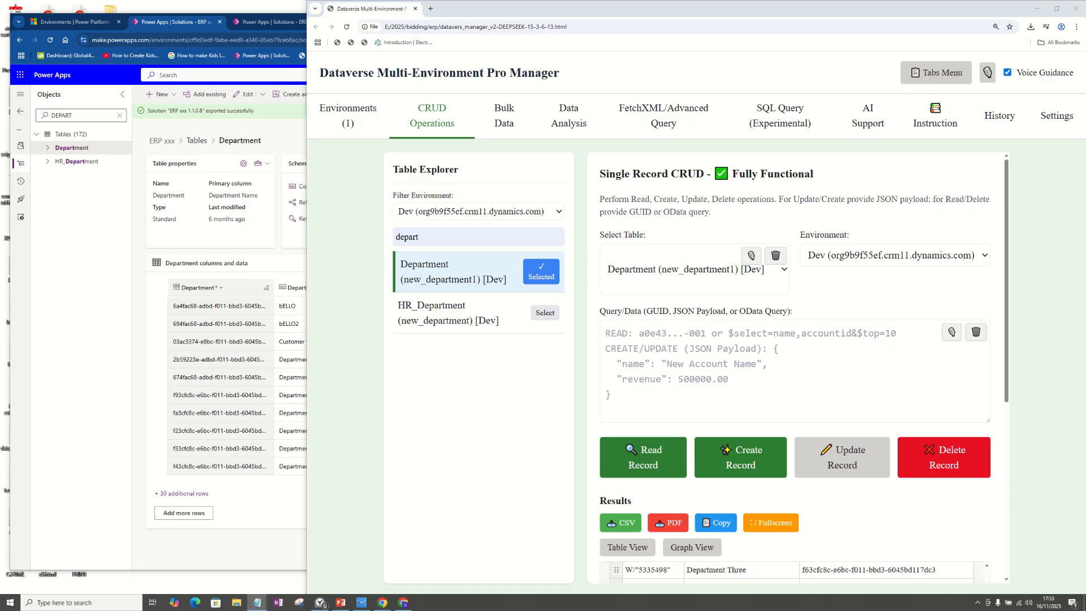
left_click(651, 353)
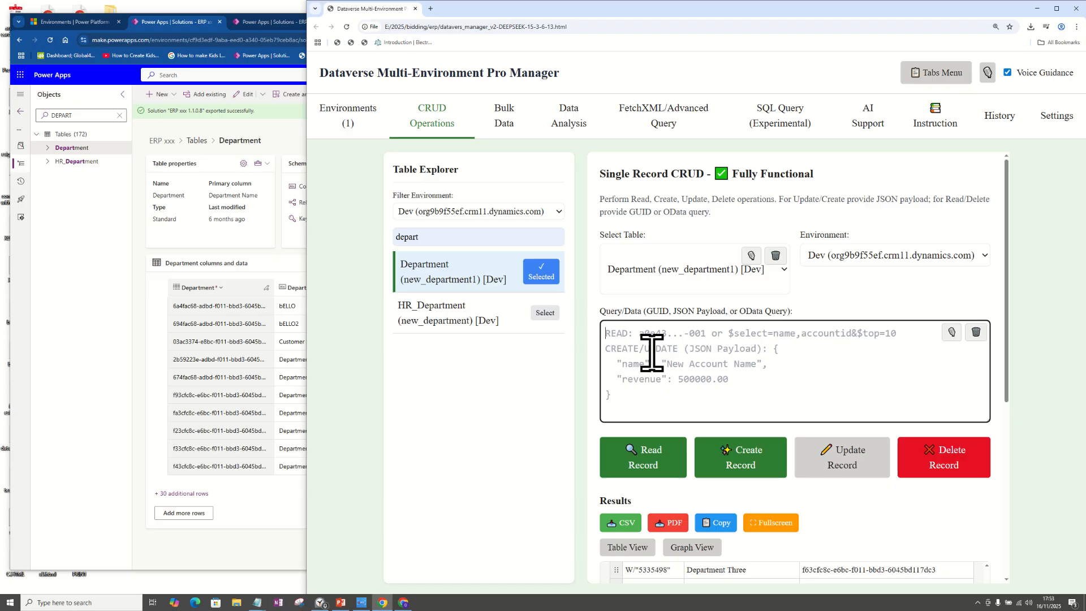
type("$select=new_departmentname")
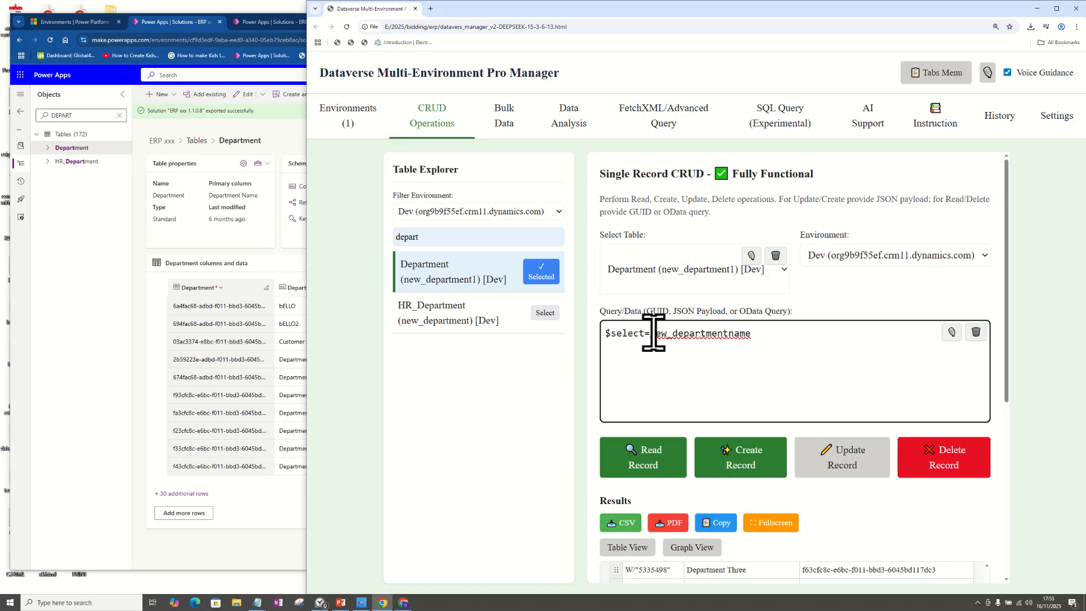
Step: Check the logical name of the Department Name column in Power Apps against the field used in the query
left_click_drag(769, 331, 657, 340)
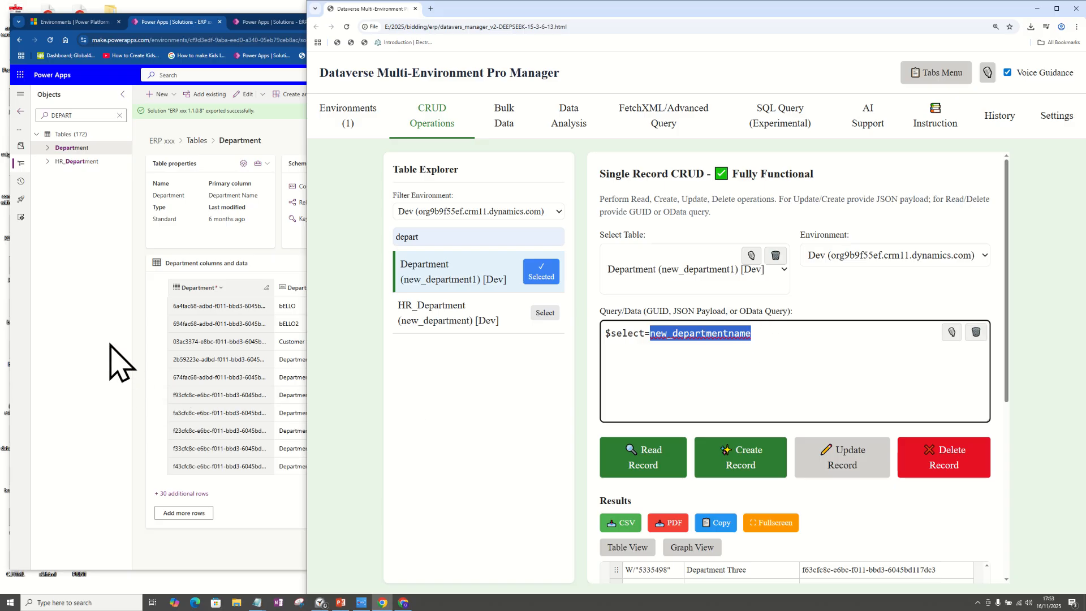
left_click(118, 362)
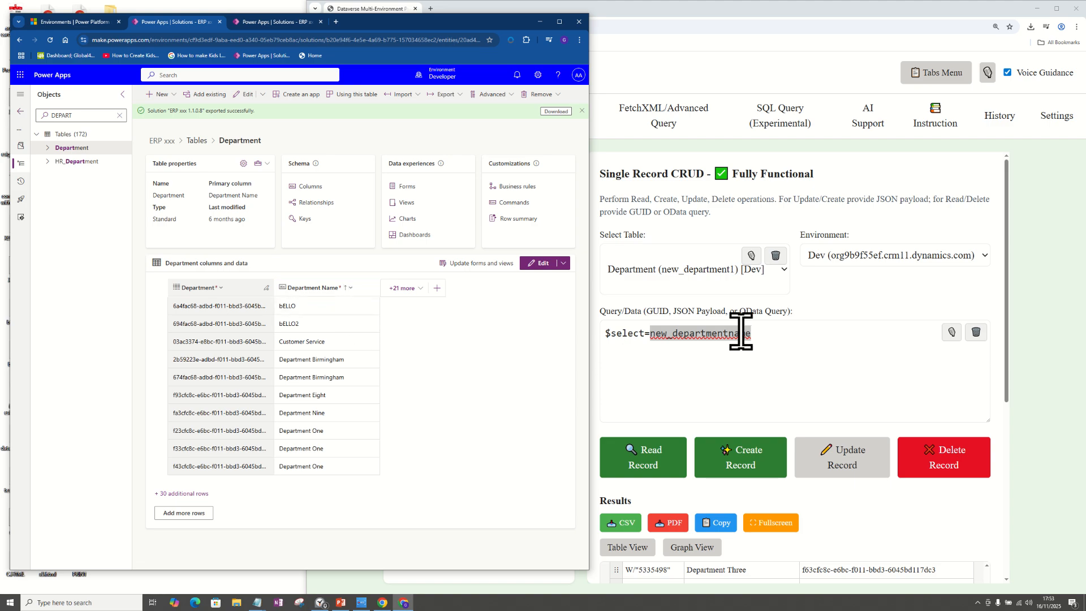
key("alt+Tab")
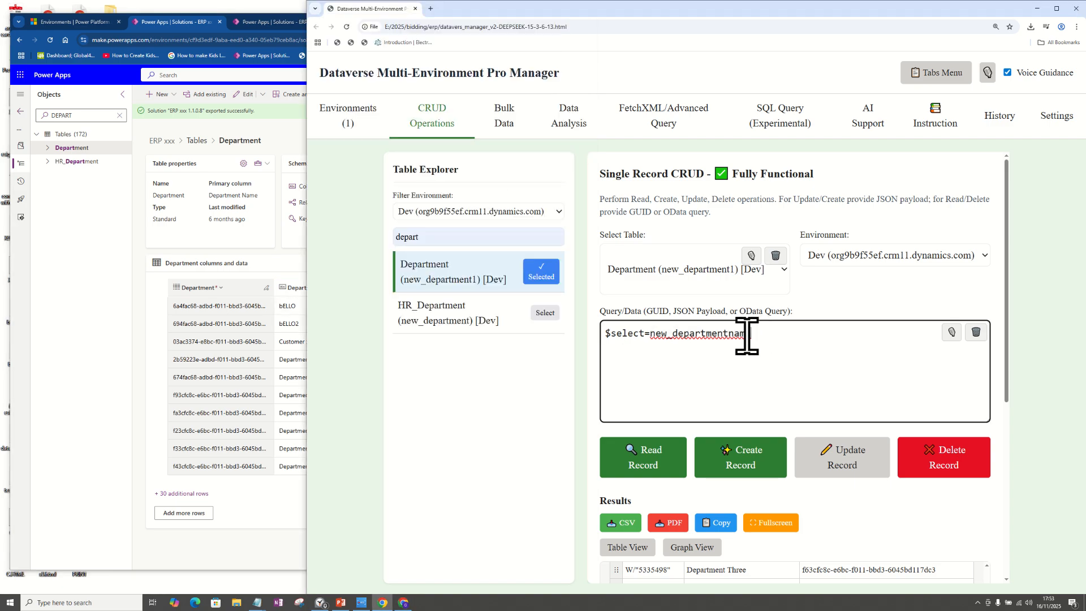
left_click(113, 413)
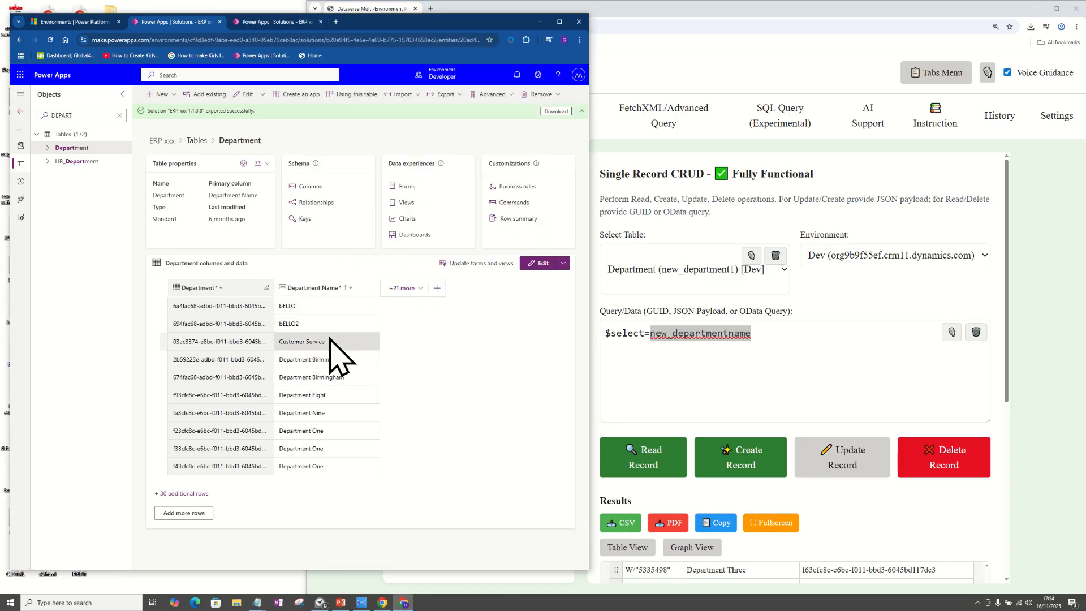
left_click(351, 289)
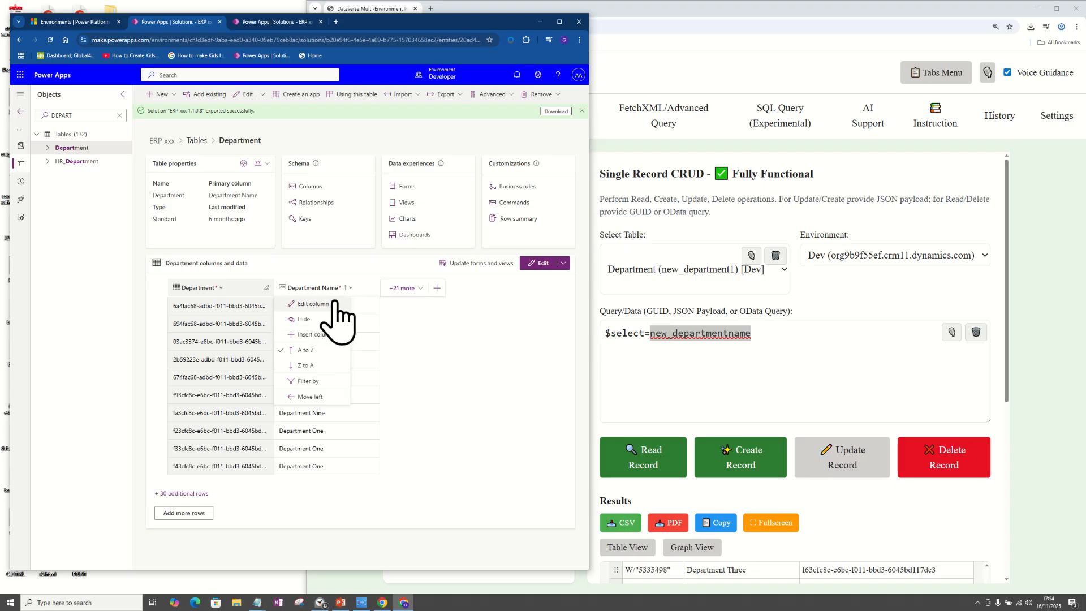
left_click(337, 305)
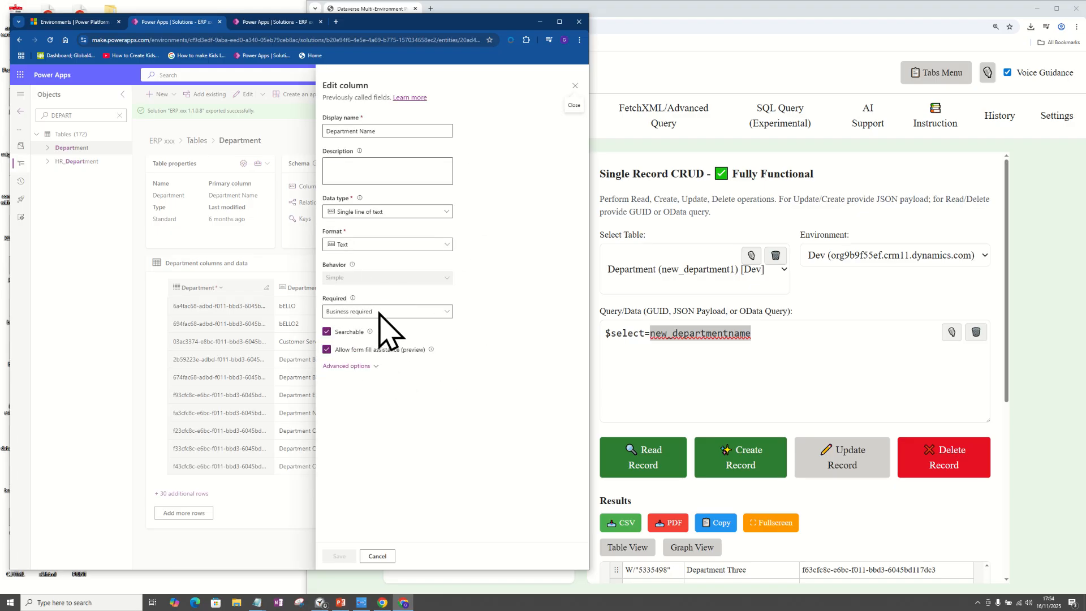
left_click(341, 366)
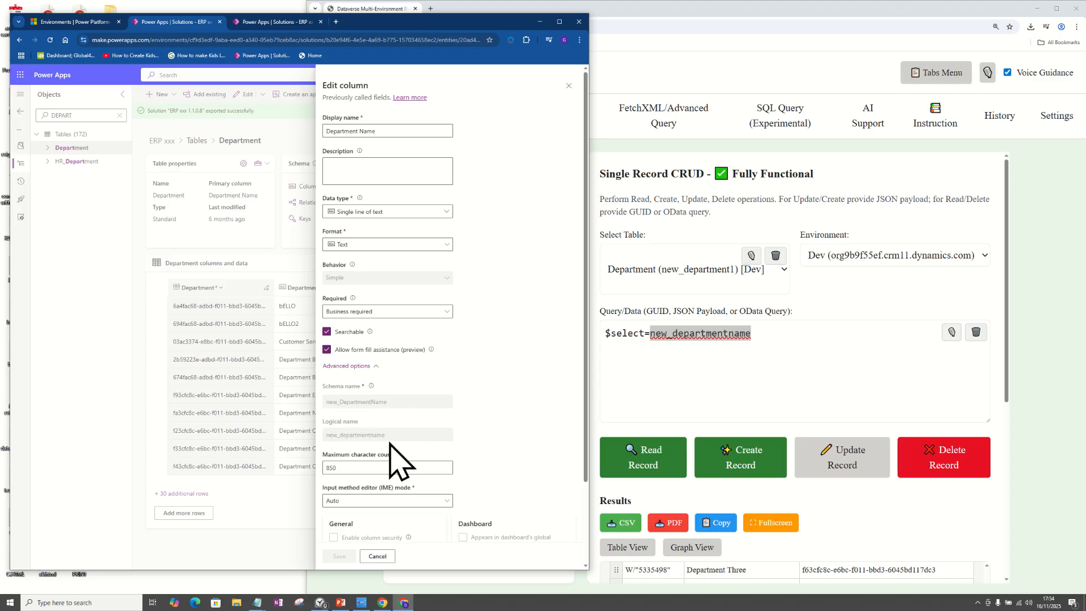
left_click_drag(376, 444, 324, 424)
left_click_drag(393, 438, 329, 441)
left_click(728, 367)
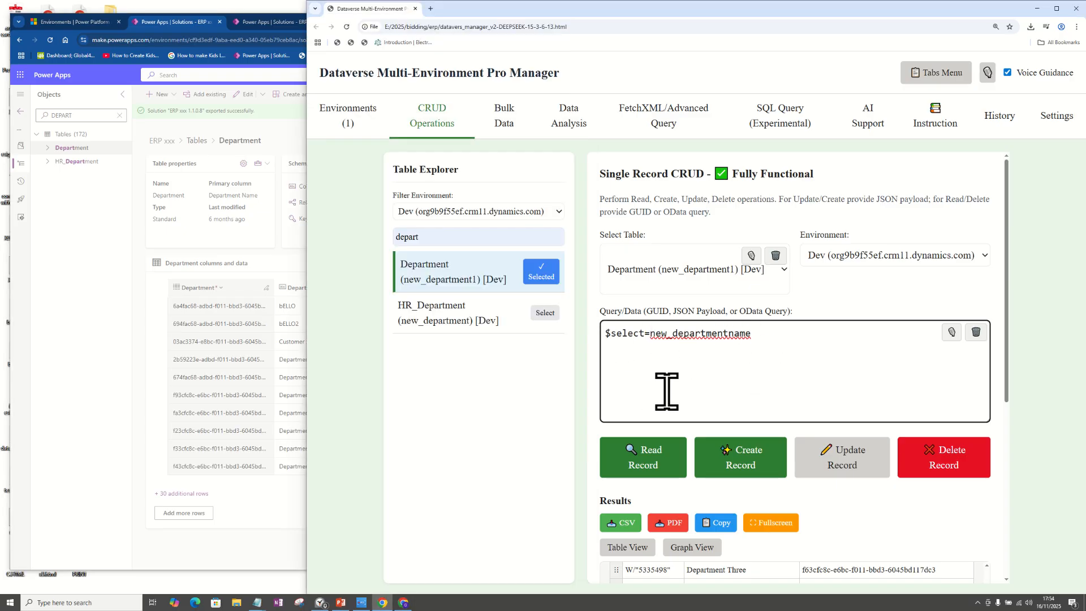
Step: Read the Department records with the entered query and review the returned department names and IDs
left_click(646, 461)
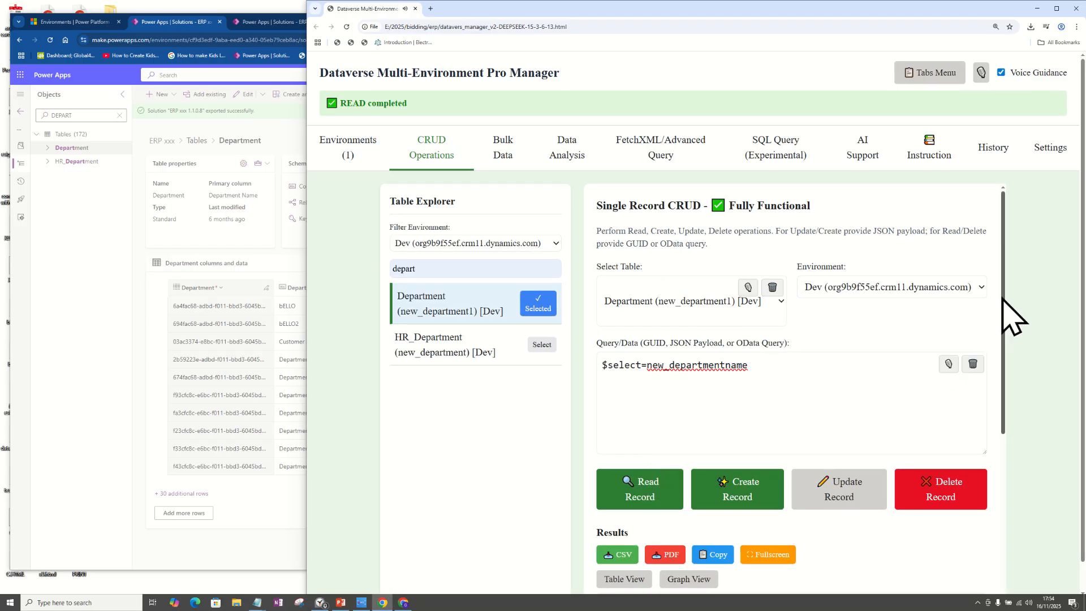
left_click_drag(1006, 291, 994, 468)
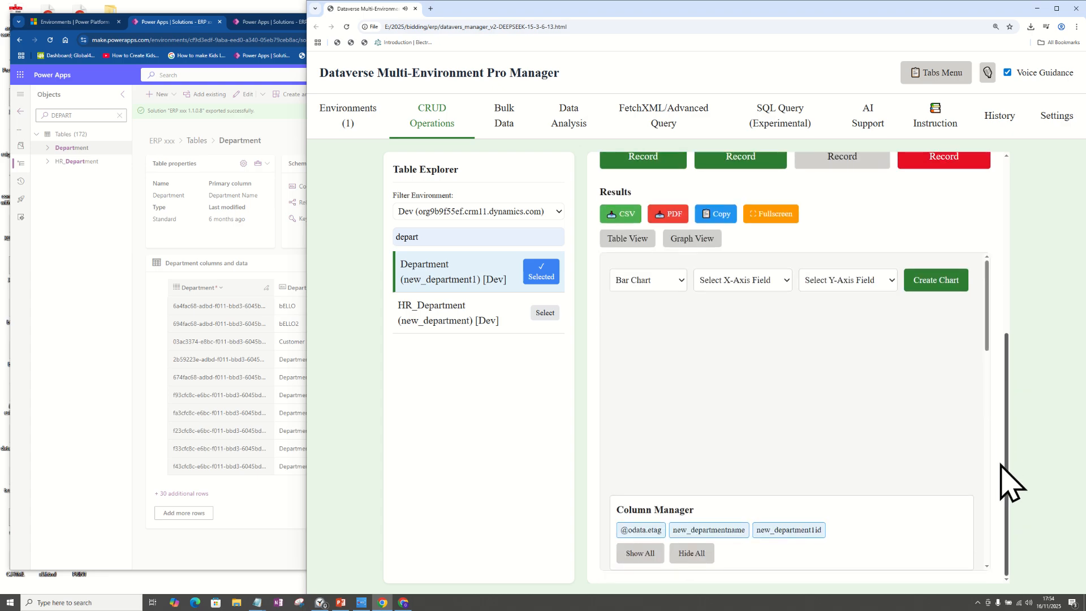
left_click_drag(986, 310, 977, 405)
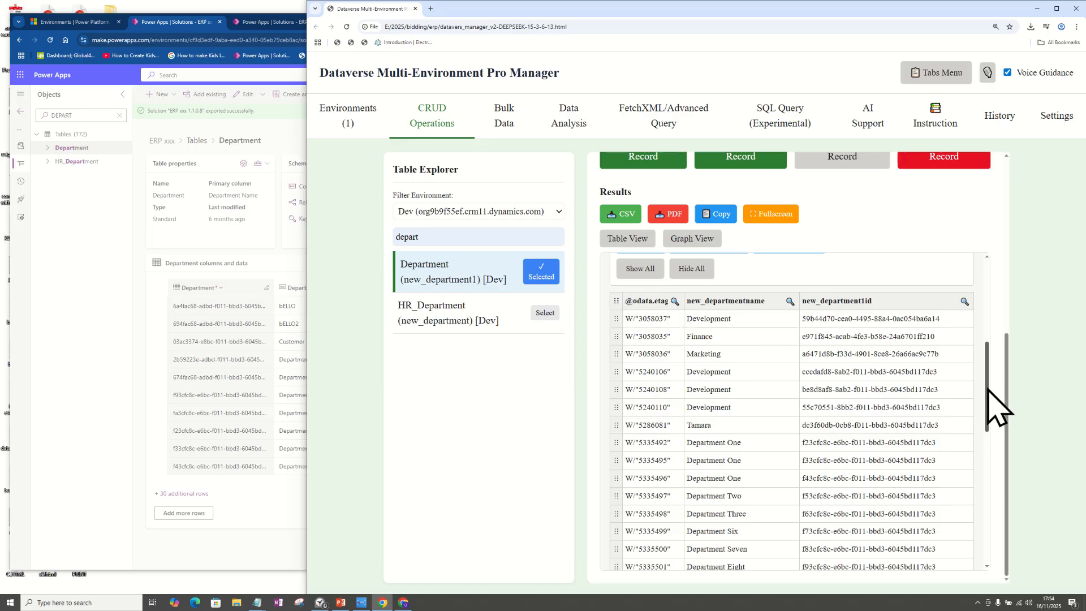
left_click_drag(998, 404, 989, 323)
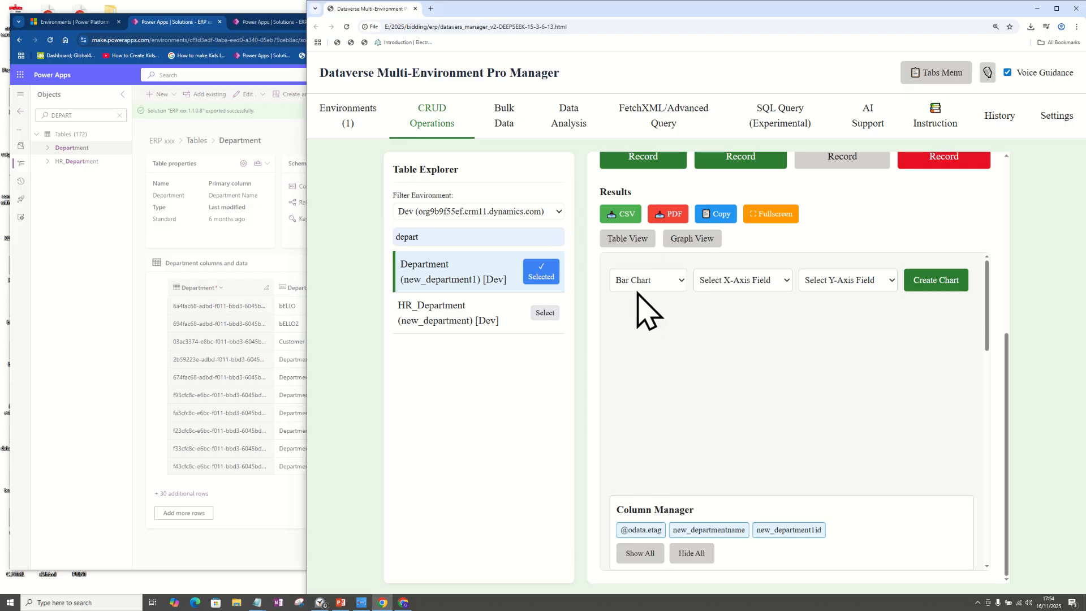
scroll(950, 332, "up", 5)
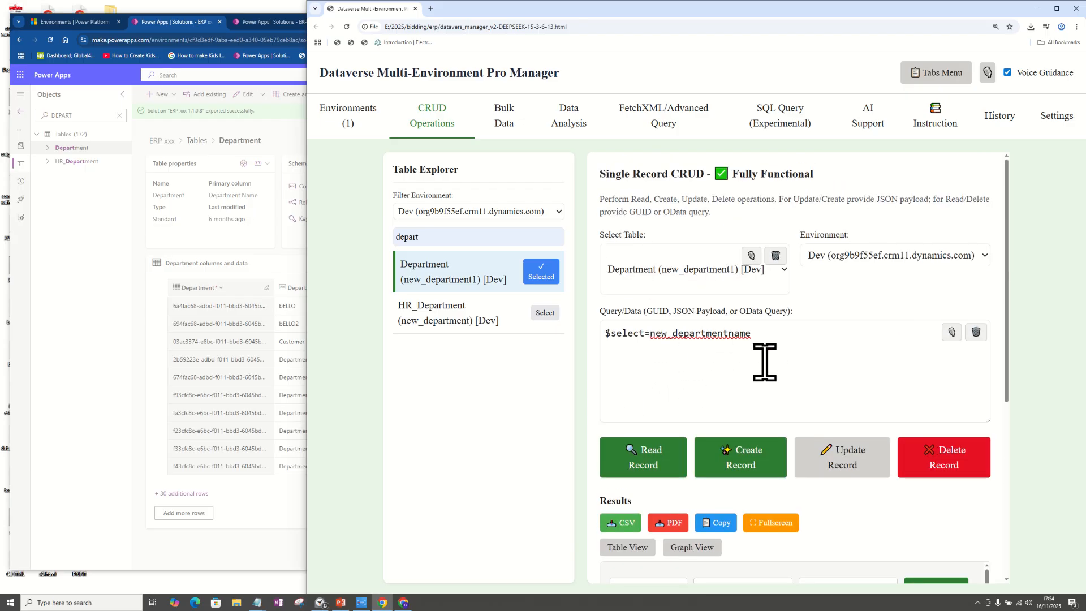
scroll(1007, 317, "down", 2)
left_click_drag(1007, 315, 997, 396)
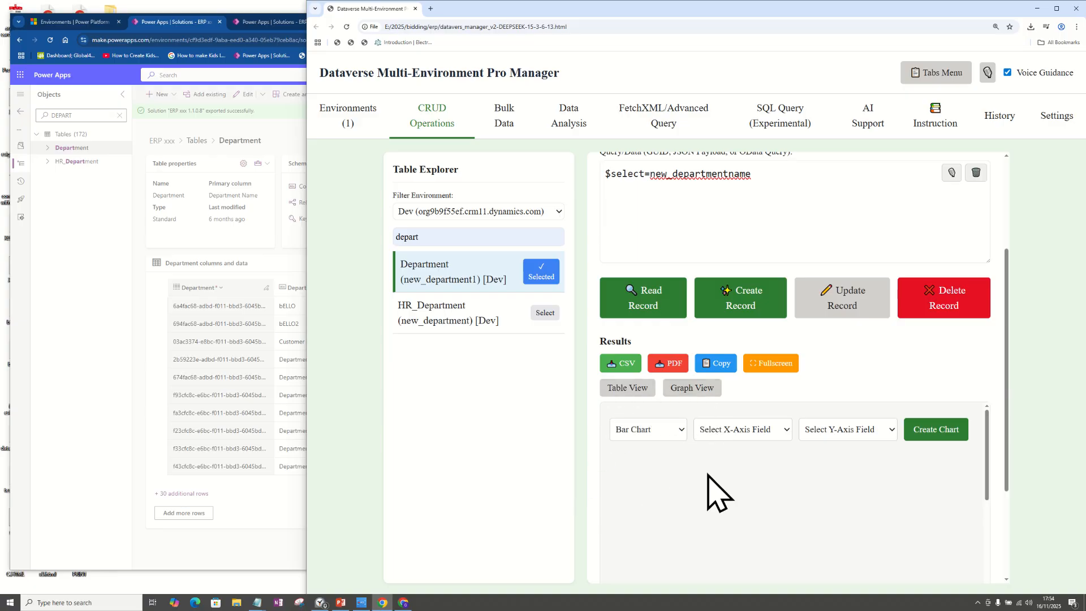
left_click_drag(989, 448, 989, 511)
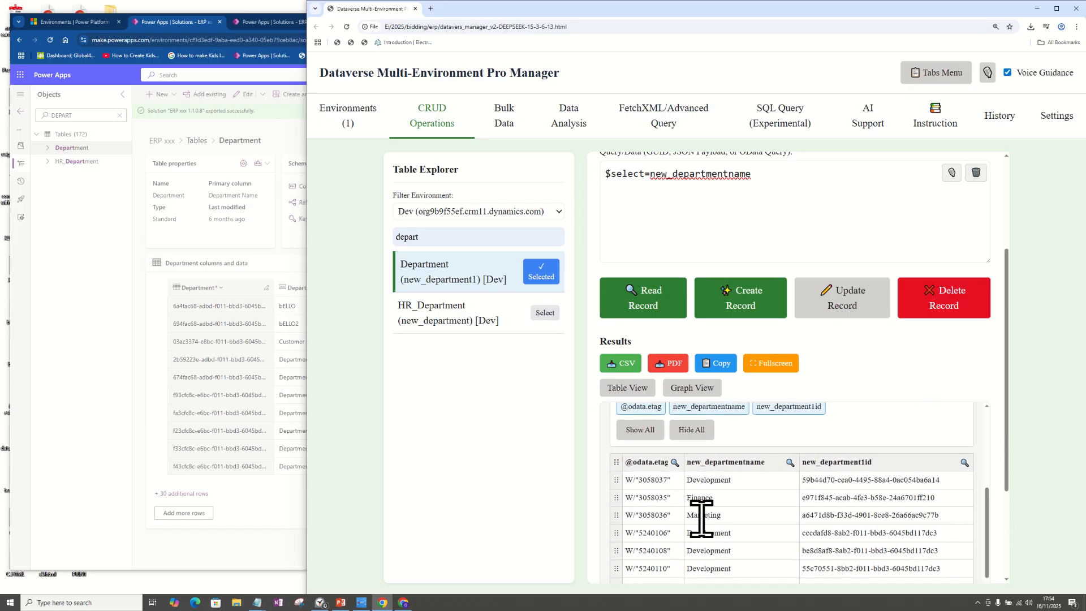
left_click_drag(1009, 446, 1019, 571)
left_click_drag(988, 368, 987, 380)
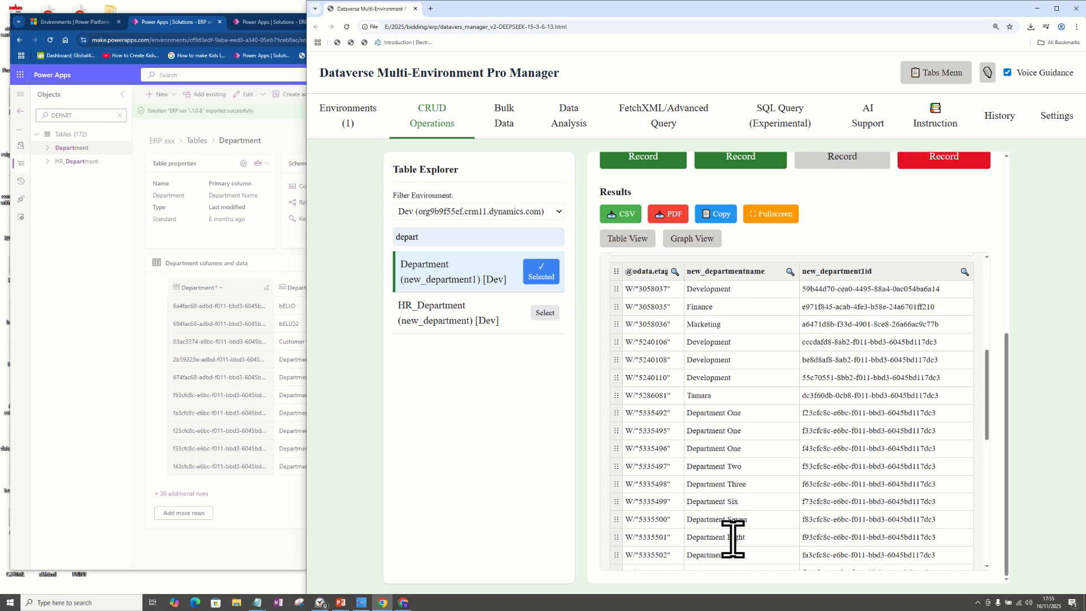
Step: Open the full list of Department rows in Power Apps and compare it with the query results, including the DZino4 record
left_click(96, 369)
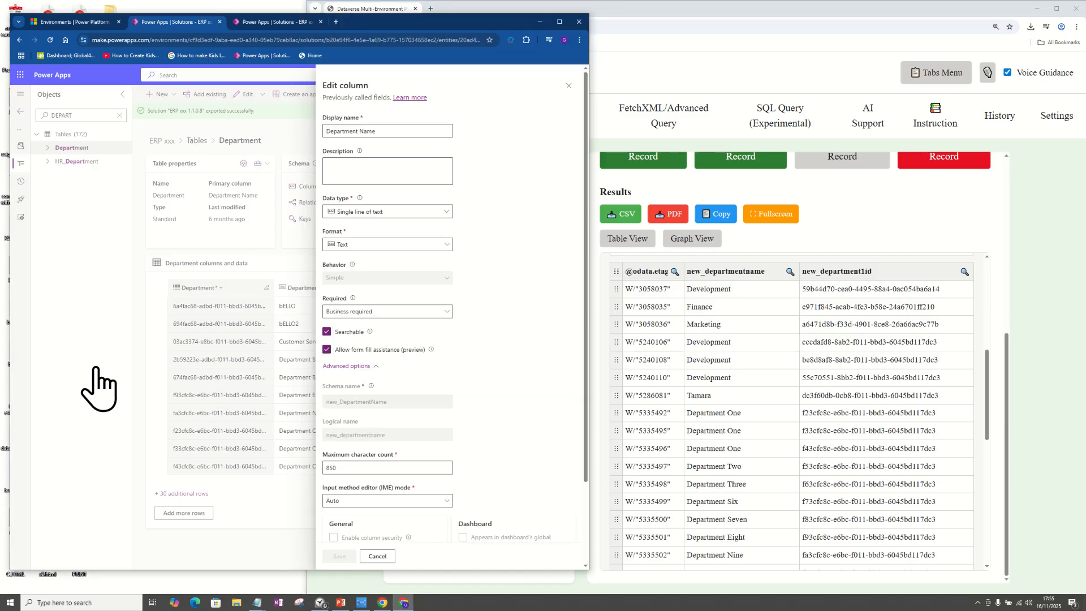
left_click(181, 493)
left_click(180, 494)
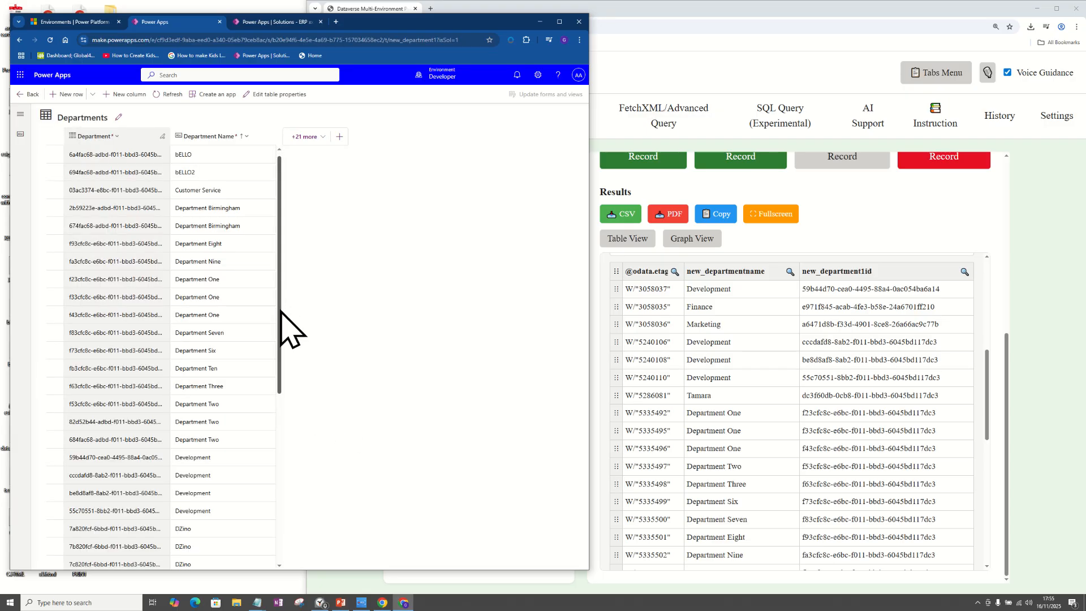
left_click_drag(281, 317, 278, 456)
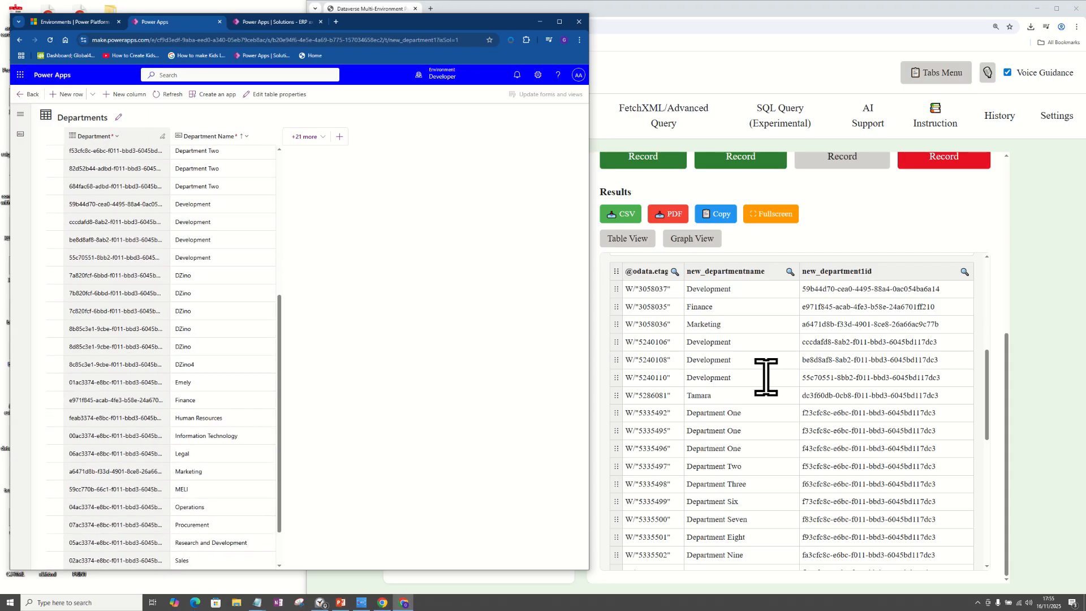
scroll(766, 377, "down", 10)
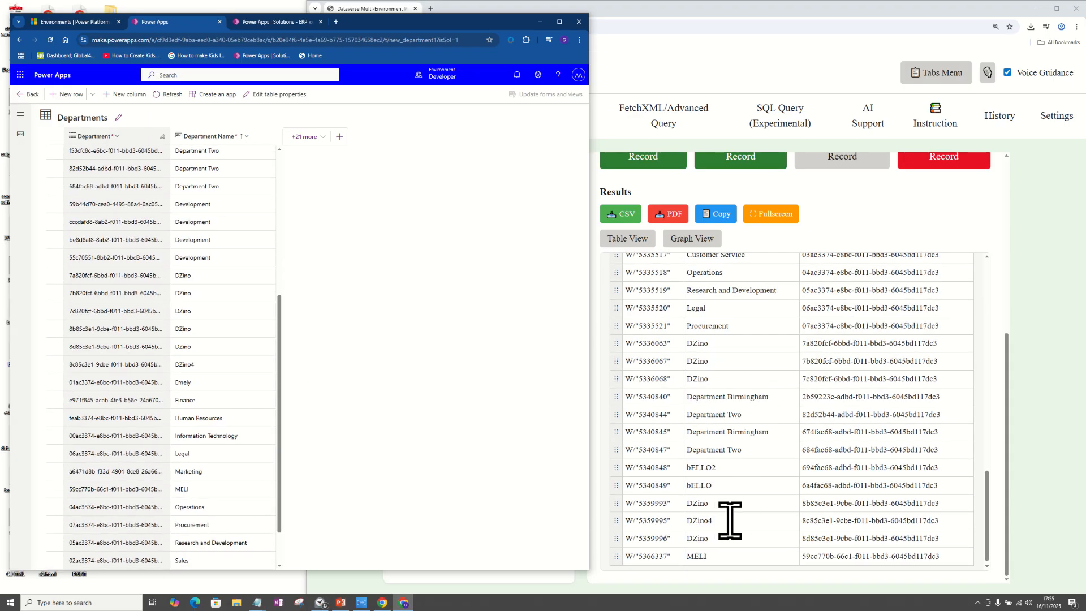
left_click_drag(716, 522, 701, 525)
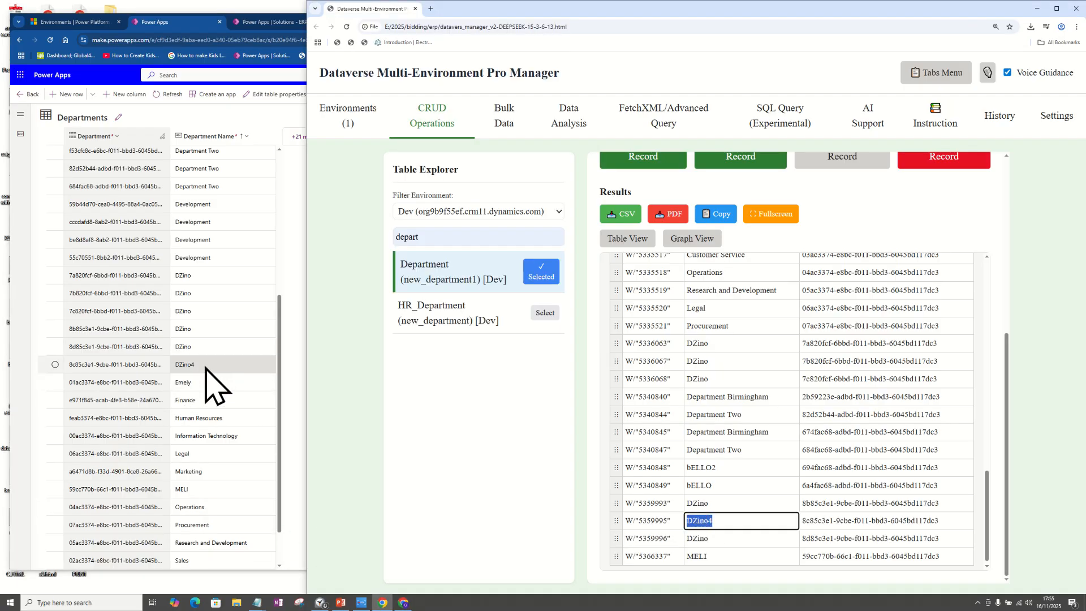
Step: Select the DZino4 row in the Power Apps Departments table and compare it with the query results
left_click(180, 369)
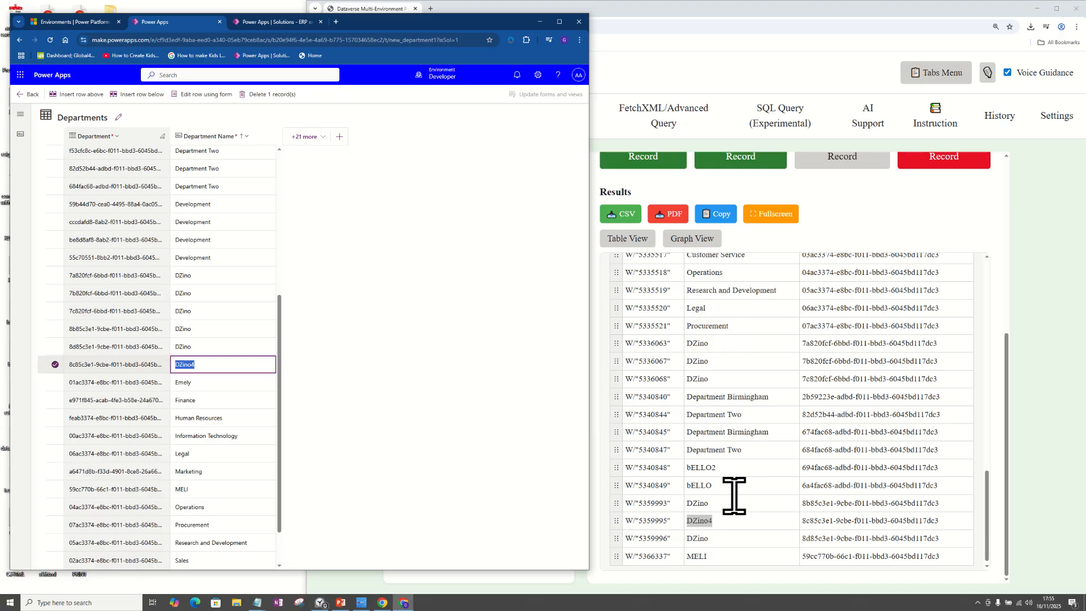
scroll(734, 495, "down", 1)
scroll(735, 501, "up", 7)
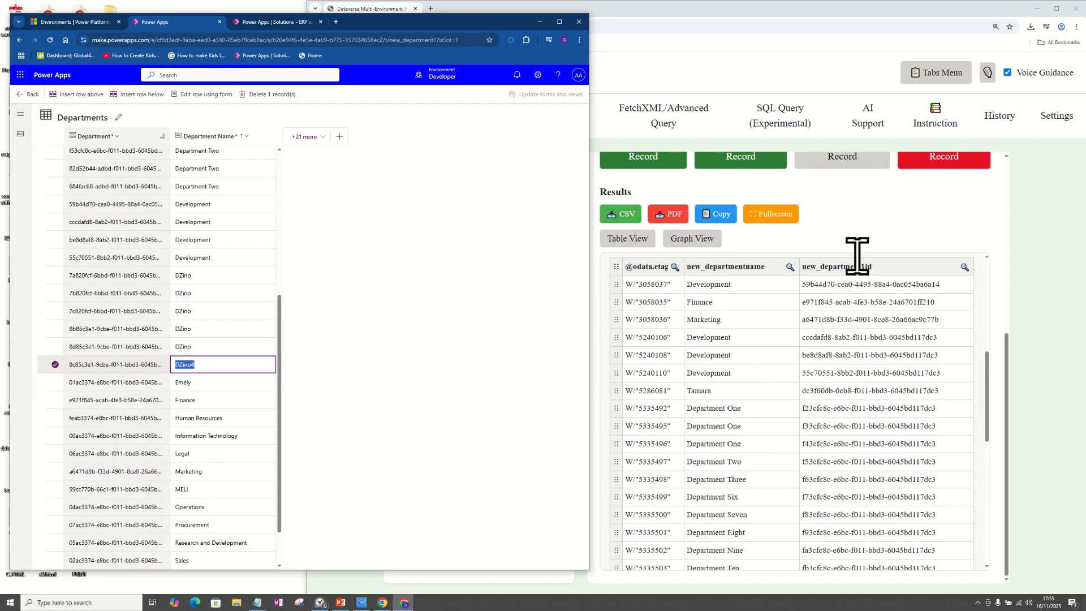
Step: Export the Department query results as CSV, open the file in Excel and dismiss the activation wizard
left_click(871, 221)
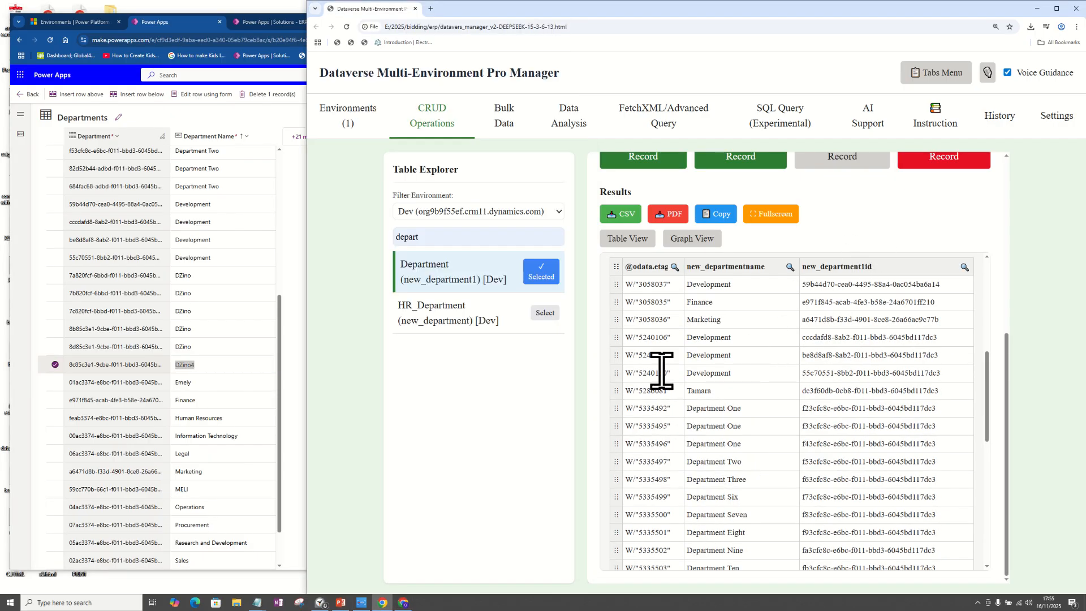
left_click(620, 215)
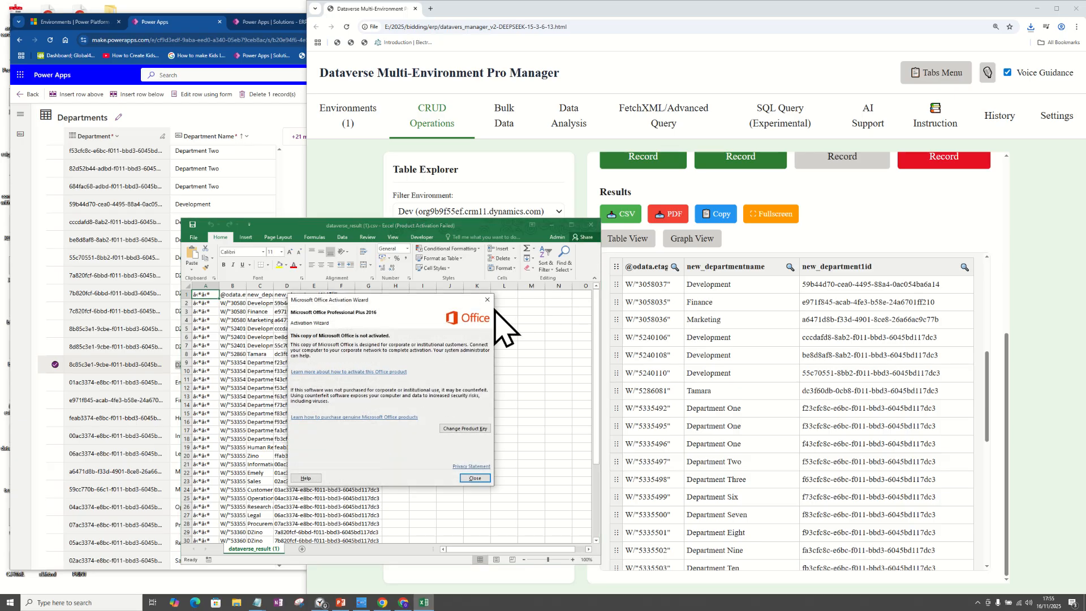
left_click(490, 301)
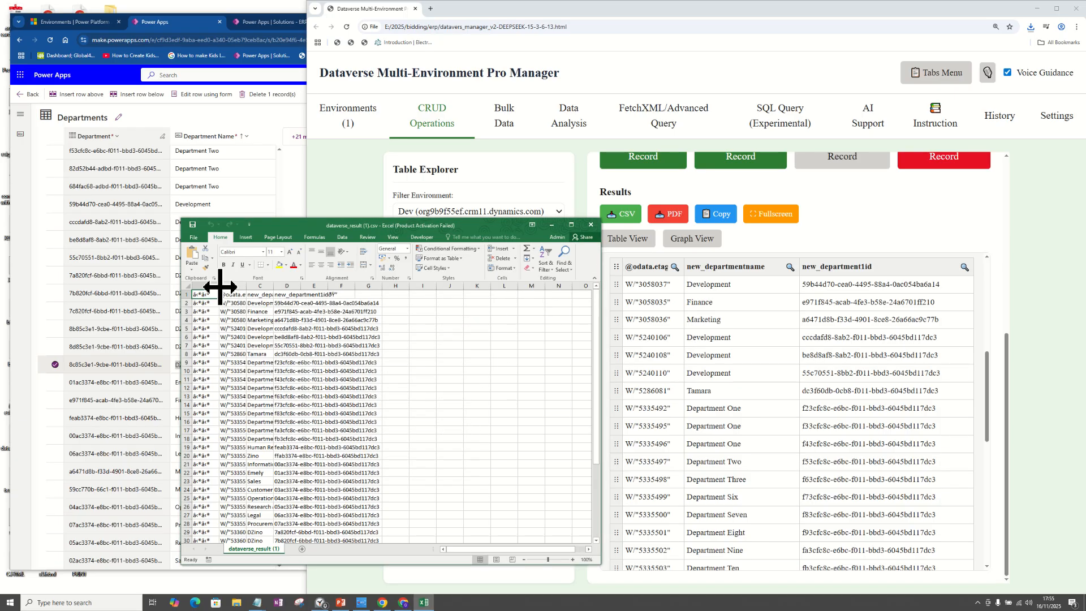
Step: Widen column A and fit the new_departmentname column in the exported CSV to read the full department names
left_click_drag(220, 287, 334, 286)
left_click(316, 293)
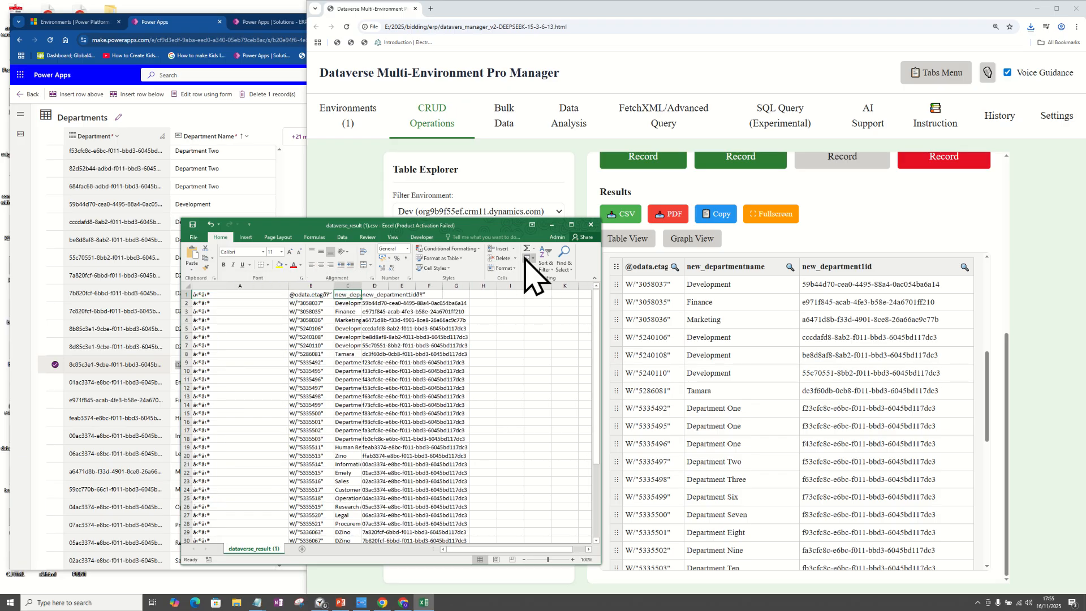
left_click(571, 224)
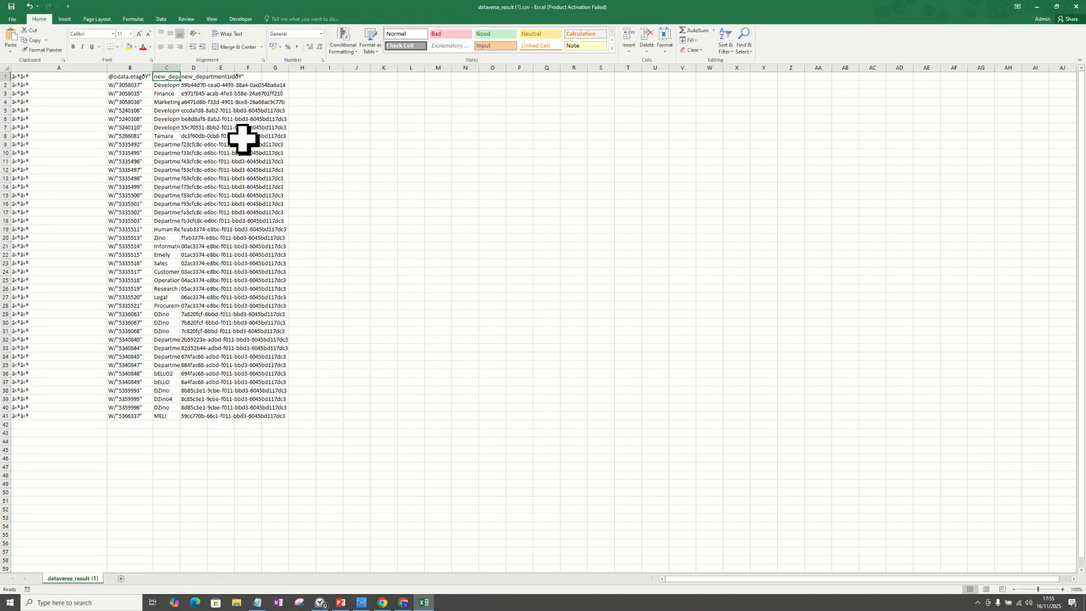
double_click(180, 67)
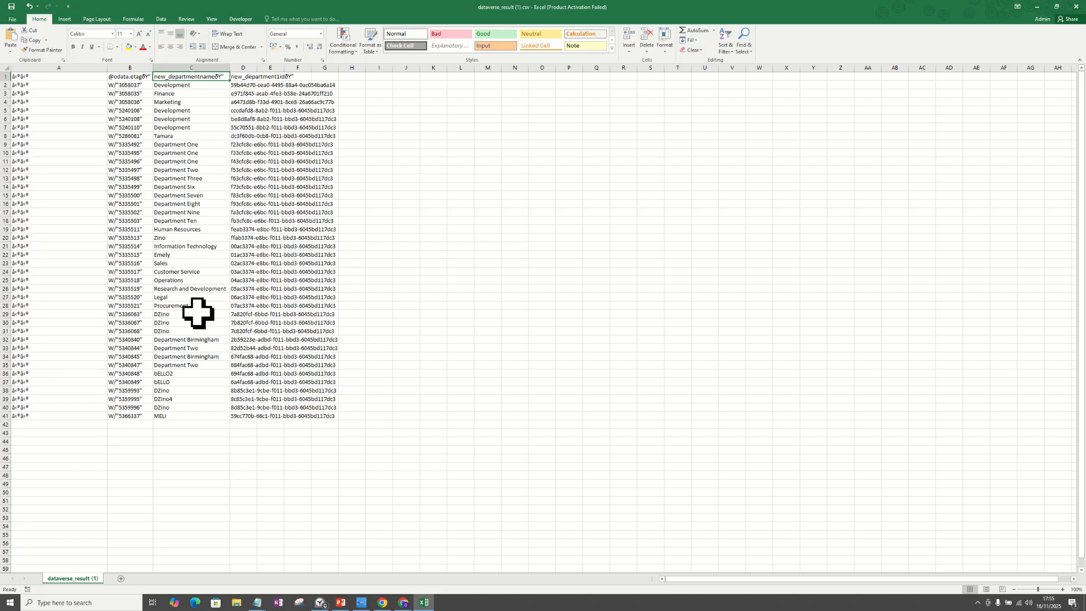
left_click(1056, 7)
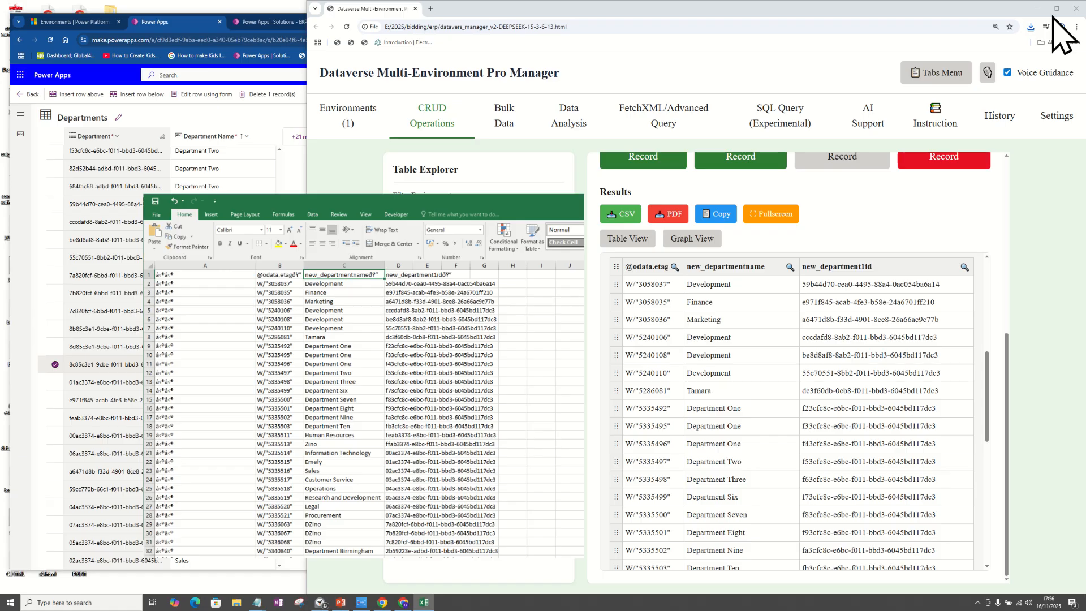
Step: Highlight the DZino4 department name cell in yellow and close the CSV file without saving the changes
left_click_drag(447, 229, 574, 115)
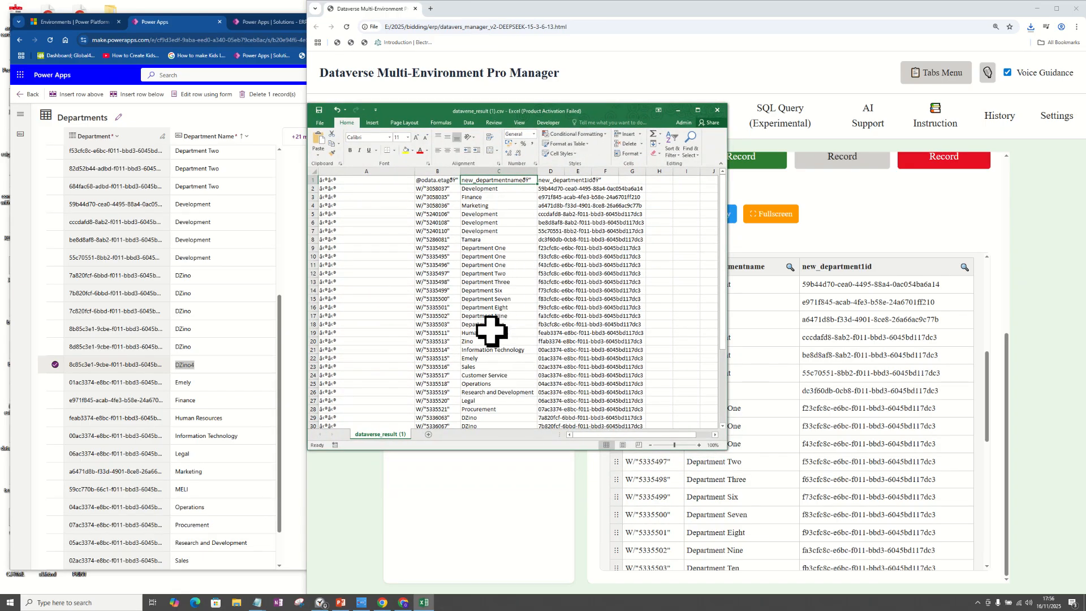
scroll(491, 345, "down", 5)
left_click(485, 375)
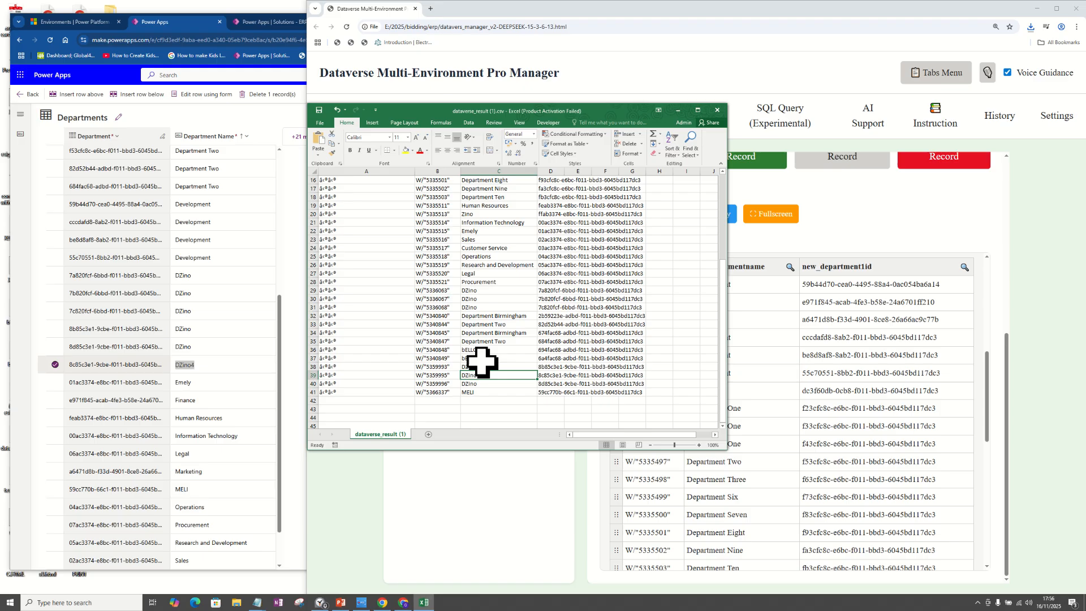
left_click(405, 150)
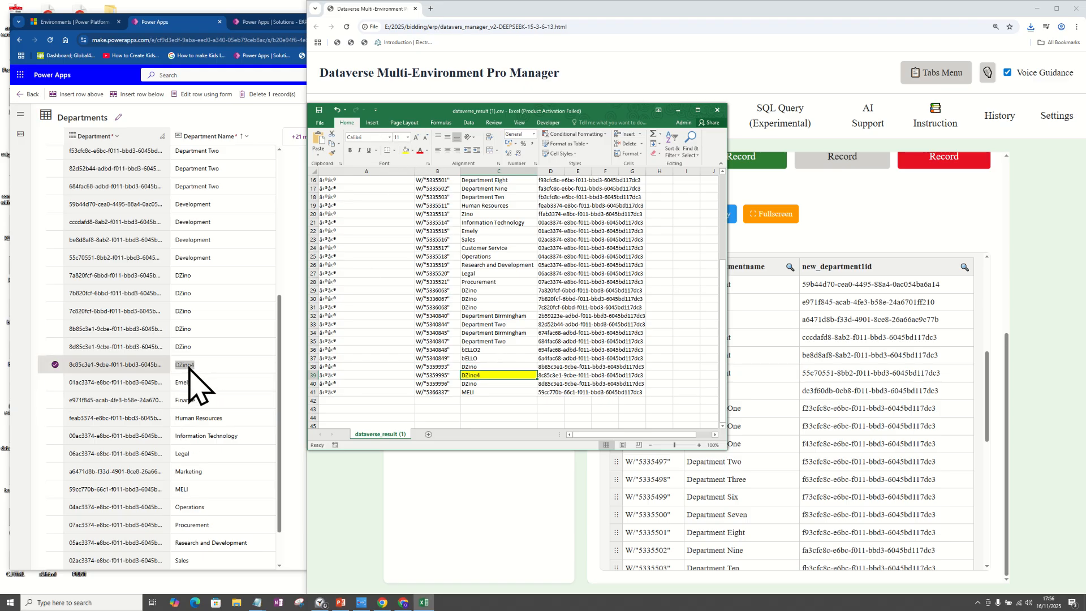
left_click(717, 110)
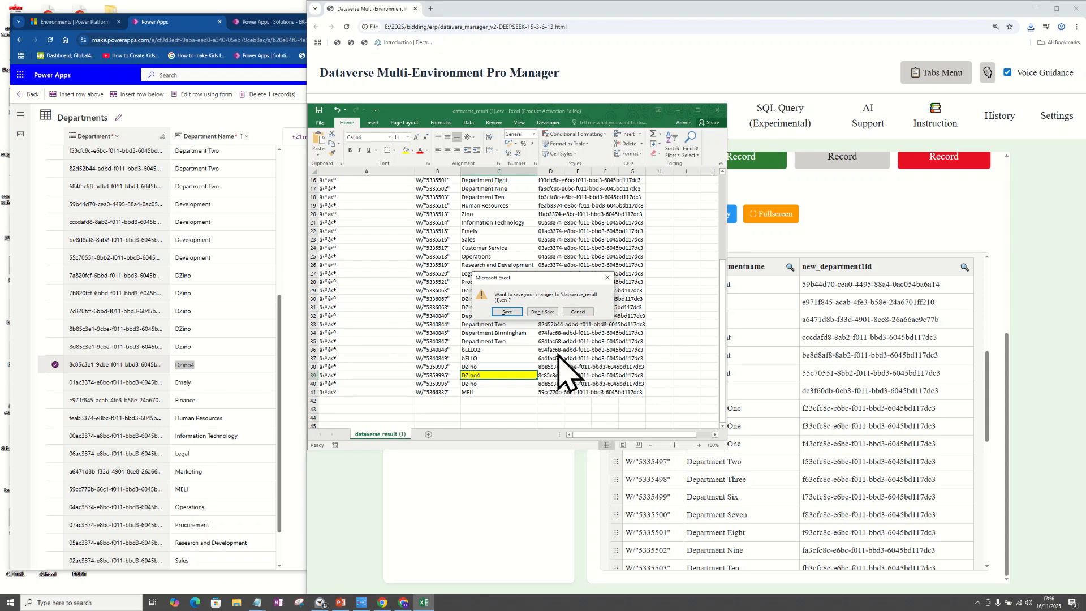
left_click(544, 312)
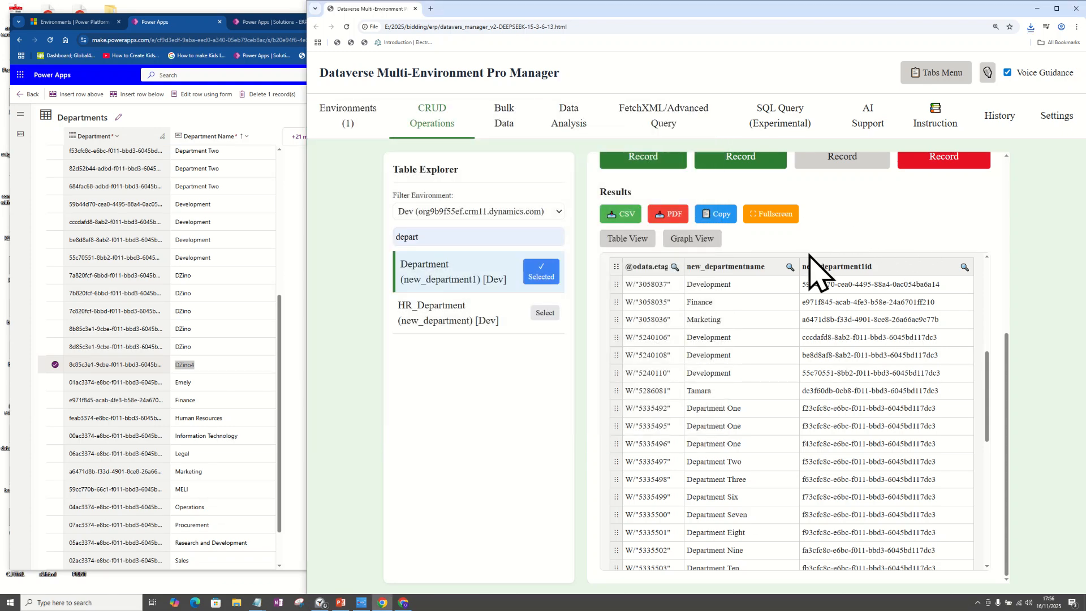
Step: Open the query results in fullscreen and examine the DZino and DZino4 records near the end of the list
scroll(1014, 305, "up", 3)
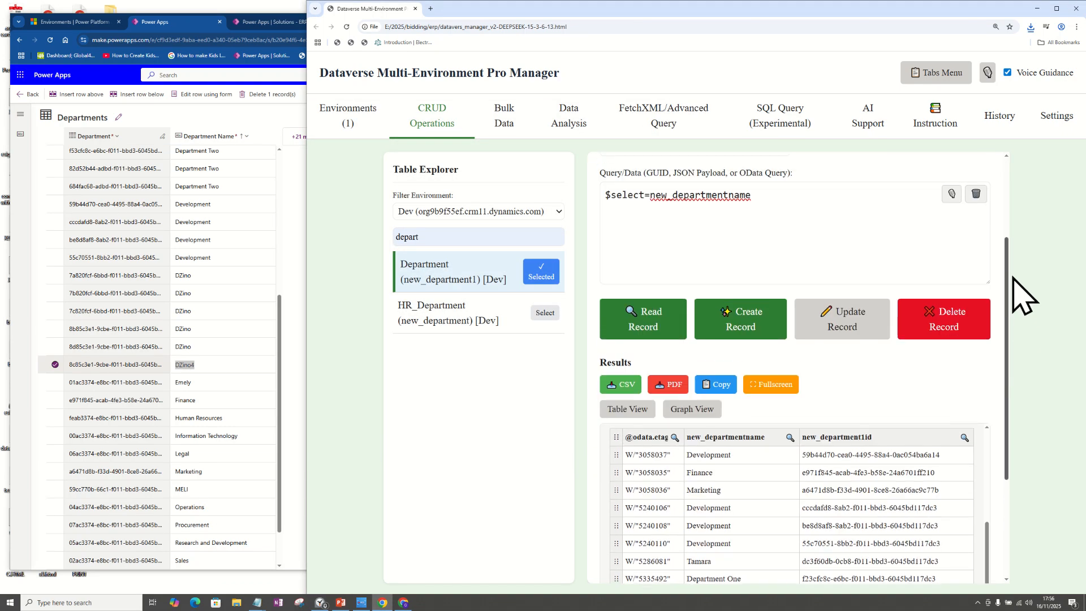
left_click_drag(1013, 277, 1009, 327)
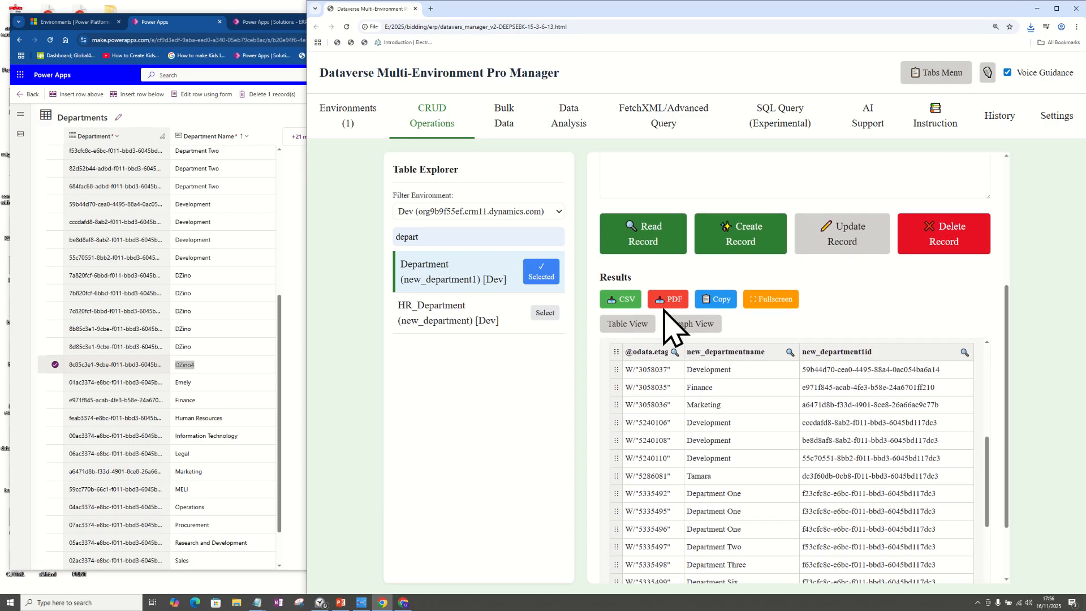
left_click(783, 298)
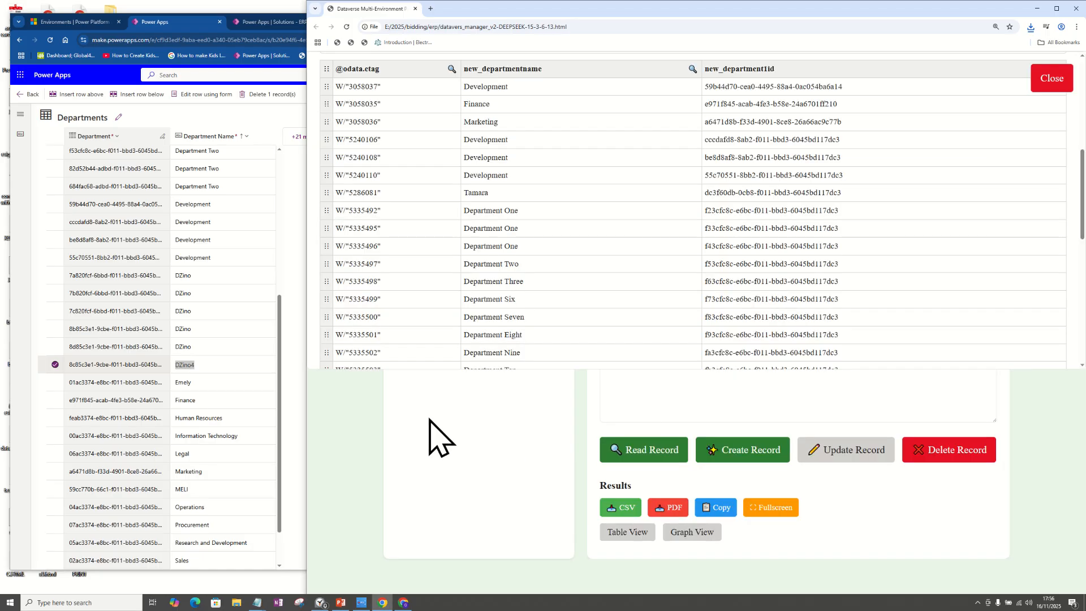
scroll(883, 285, "down", 10)
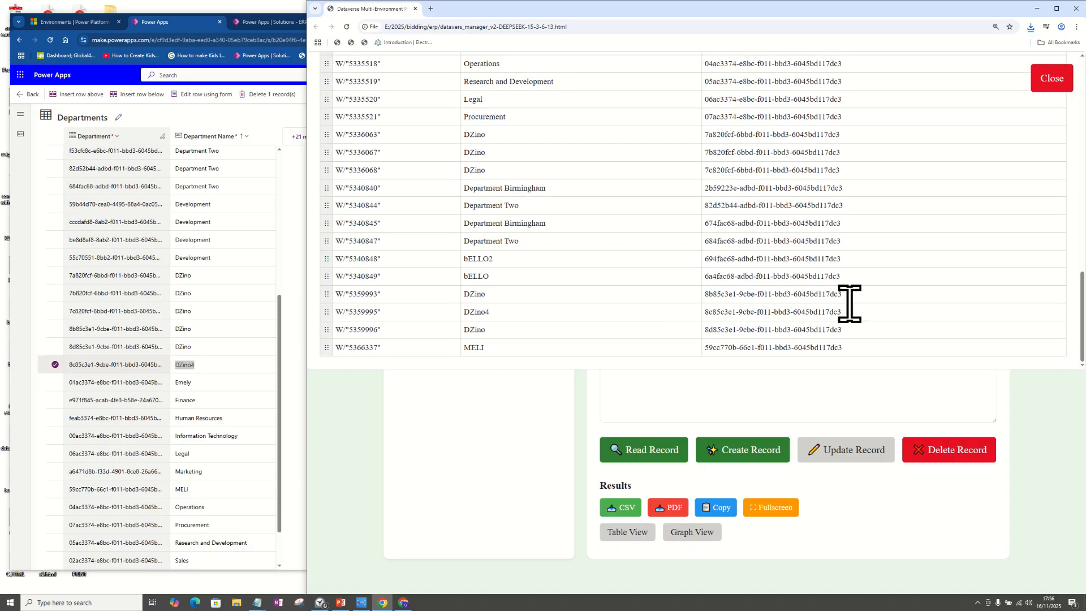
left_click_drag(848, 296, 597, 296)
left_click_drag(523, 299, 434, 298)
left_click_drag(496, 320, 438, 315)
Step: Look through the remaining department records and chart options in the fullscreen results, and close the fullscreen view
scroll(650, 317, "up", 5)
scroll(656, 311, "up", 10)
scroll(734, 307, "down", 10)
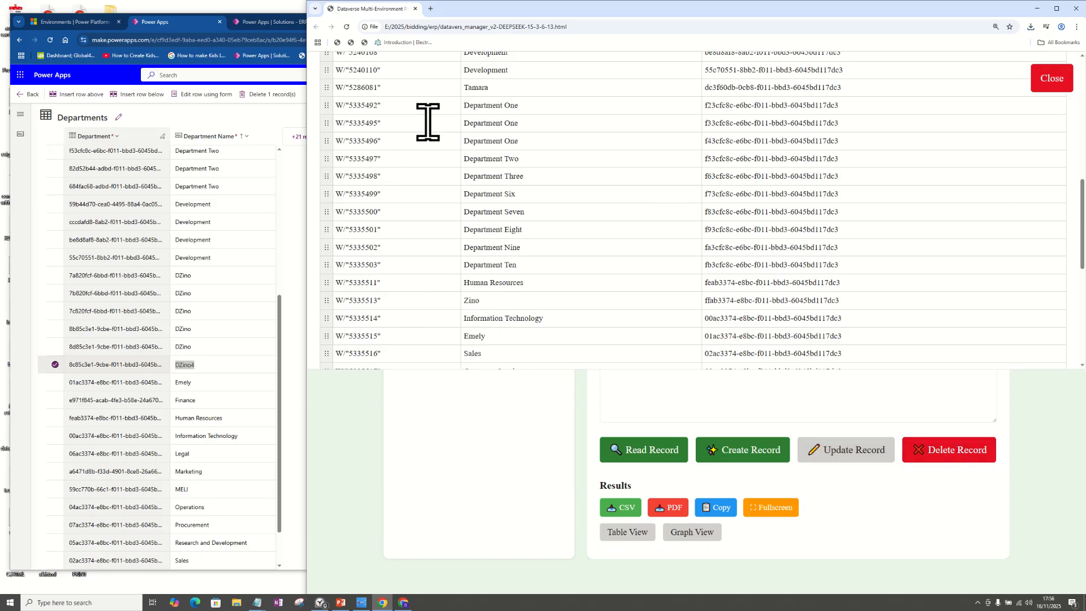
scroll(764, 255, "up", 10)
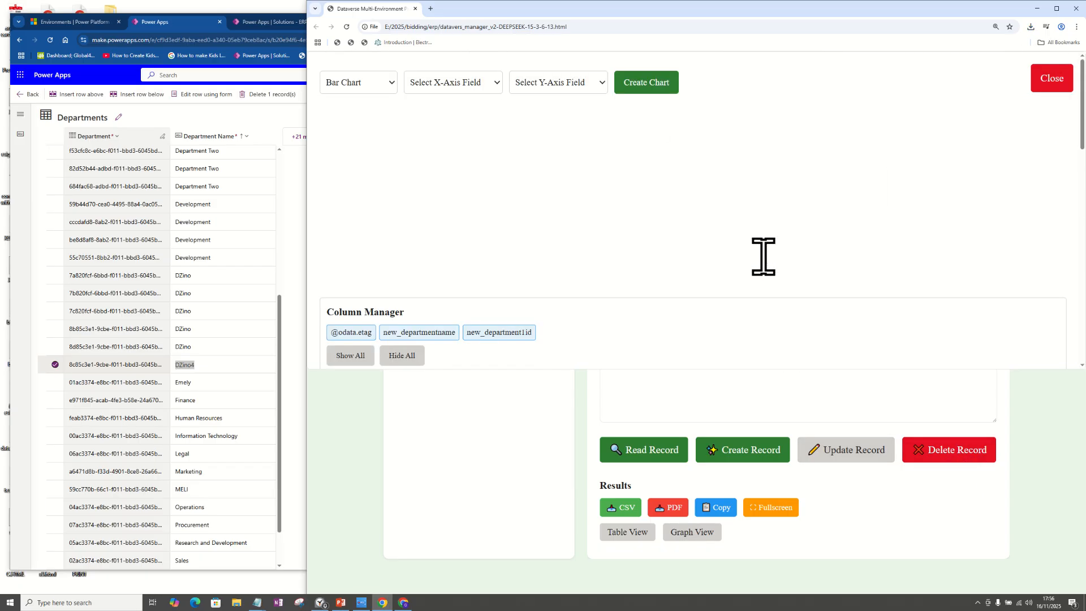
left_click(1050, 82)
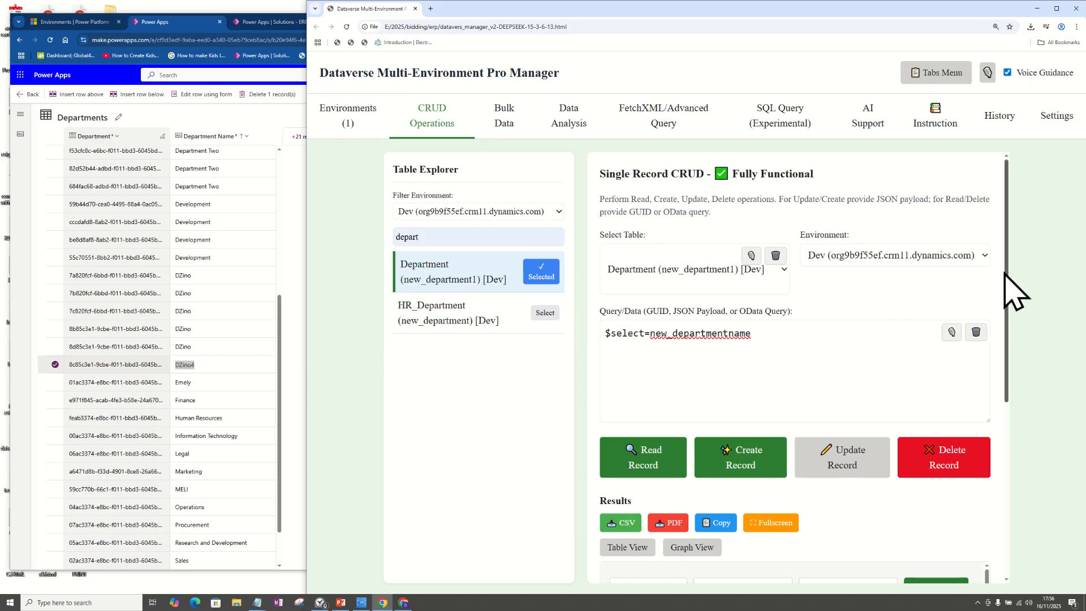
Step: Review the chart options, column manager and department rows in the results, and return to the OData query text
scroll(1012, 396, "down", 3)
scroll(1003, 430, "down", 3)
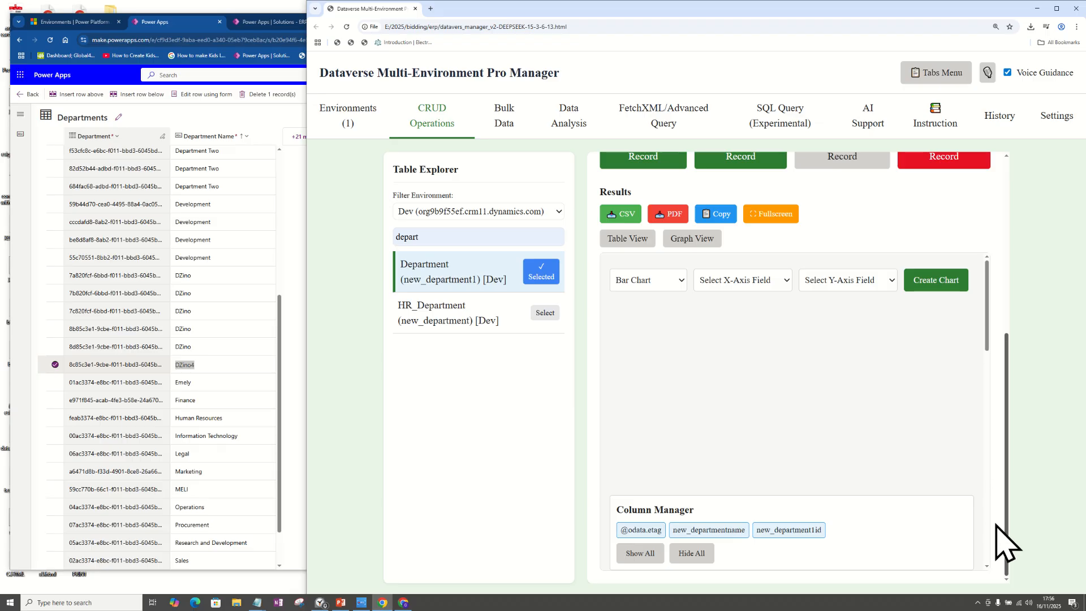
scroll(904, 473, "down", 5)
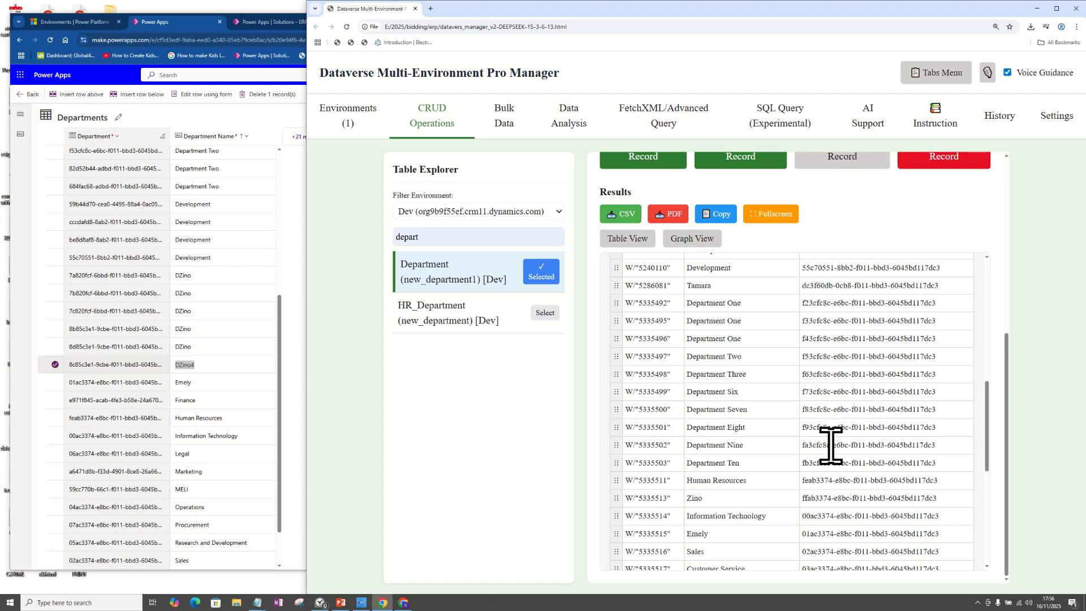
scroll(1017, 430, "up", 1)
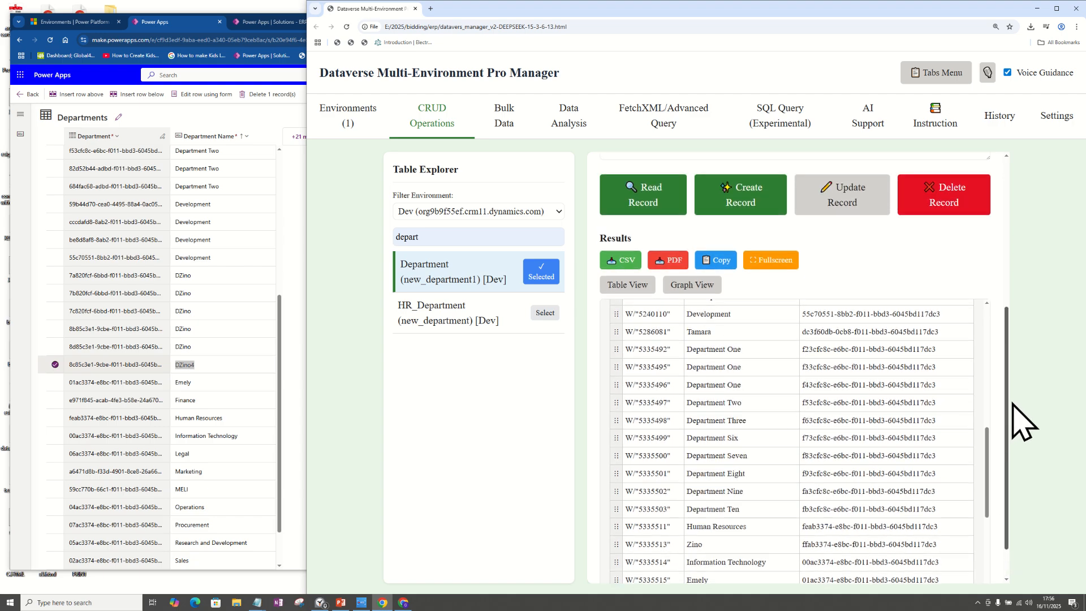
scroll(1023, 421, "up", 3)
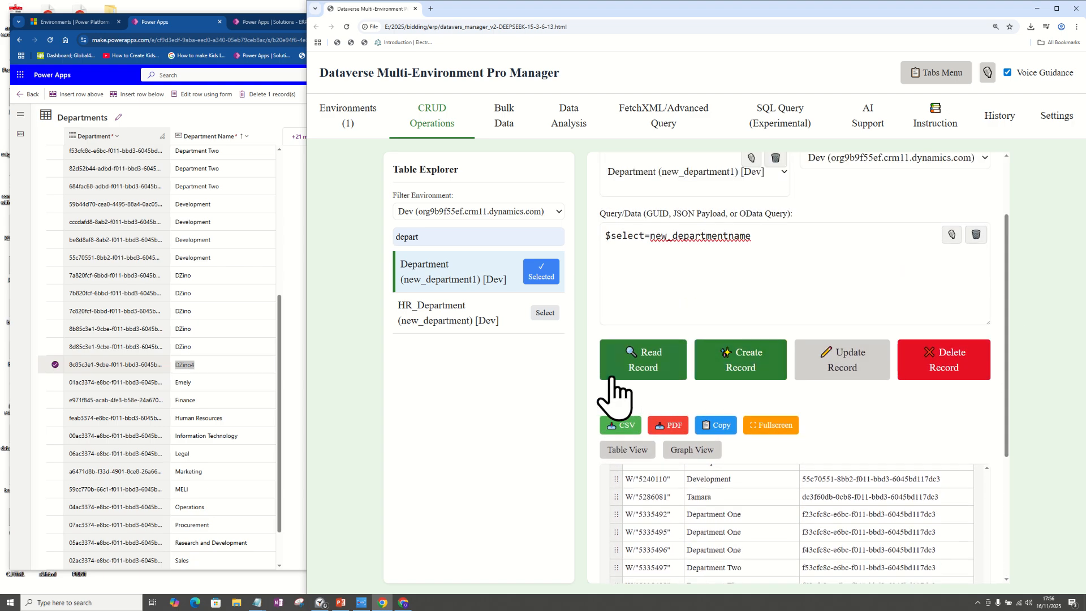
left_click(615, 378)
left_click_drag(933, 242, 601, 266)
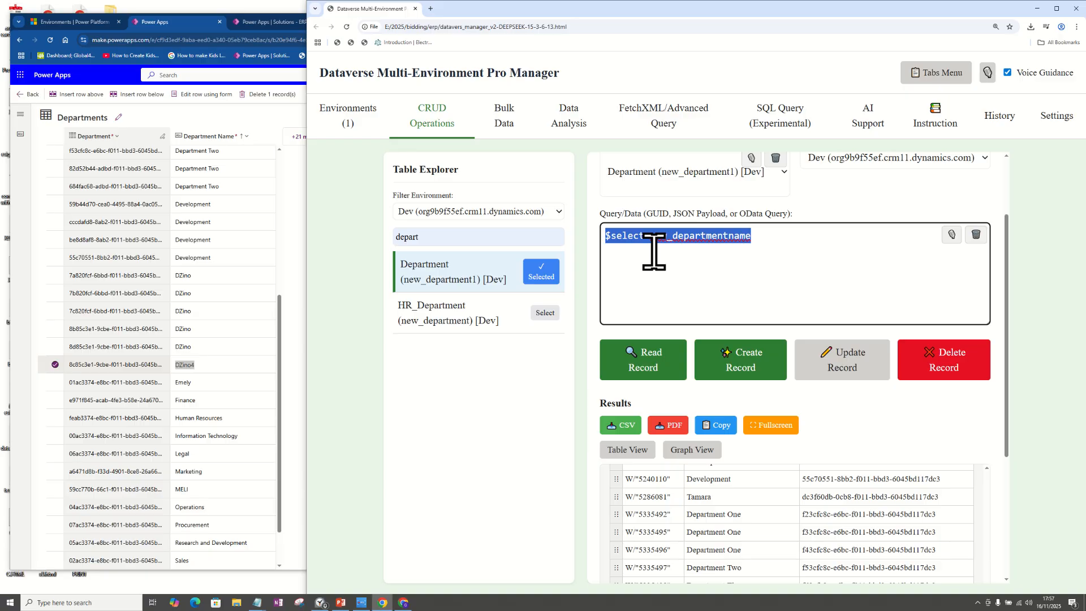
Step: Examine the SQL and OData query examples in the guide's Sample Codes and return to the CRUD operations
left_click(934, 121)
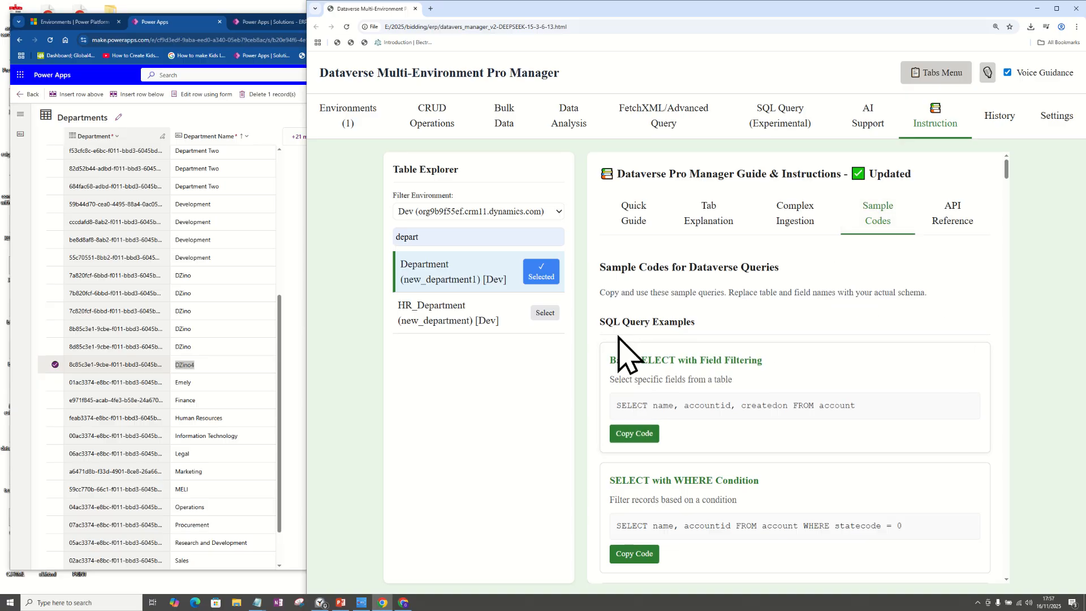
left_click_drag(601, 326, 725, 329)
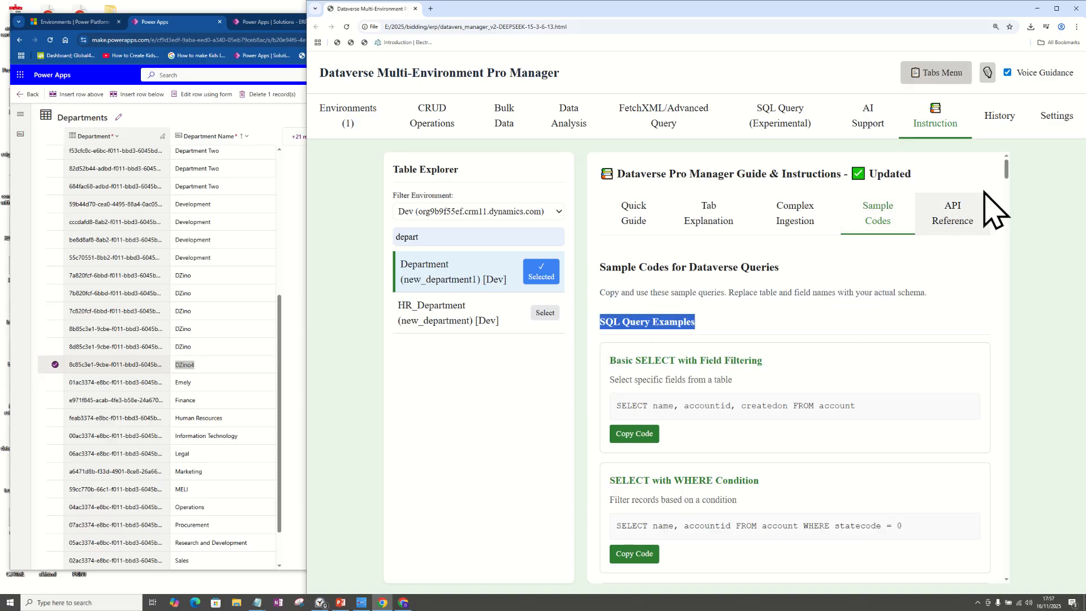
left_click_drag(1006, 170, 979, 283)
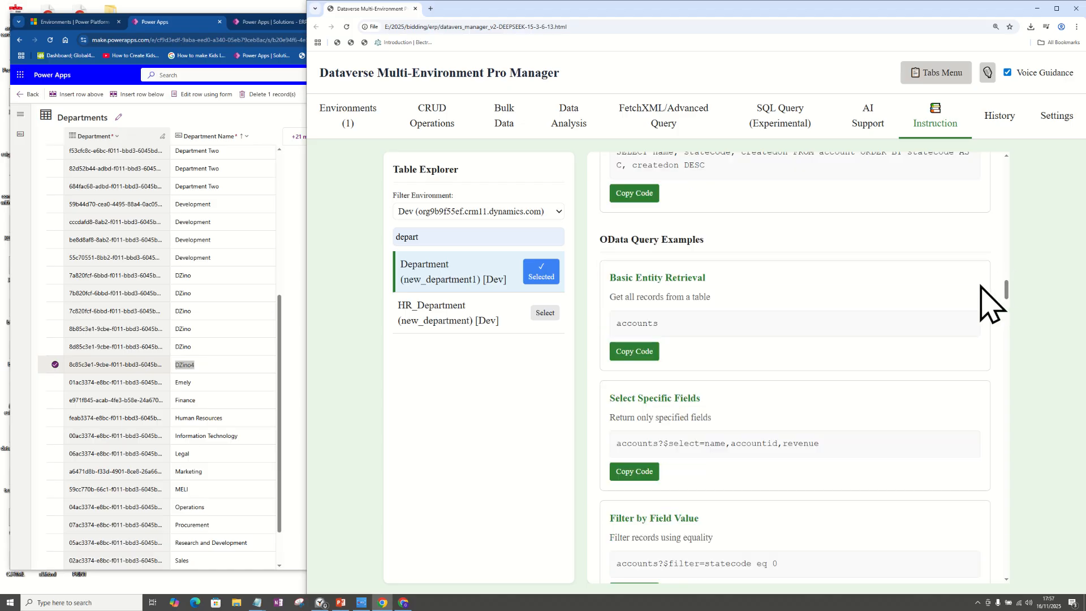
left_click_drag(717, 249, 602, 251)
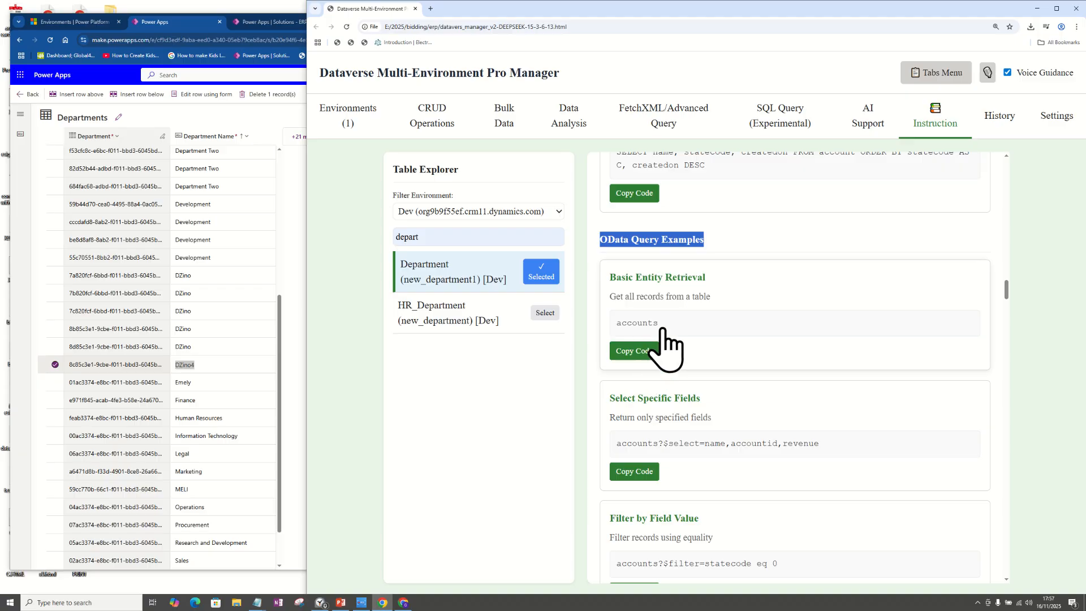
left_click_drag(658, 324, 615, 331)
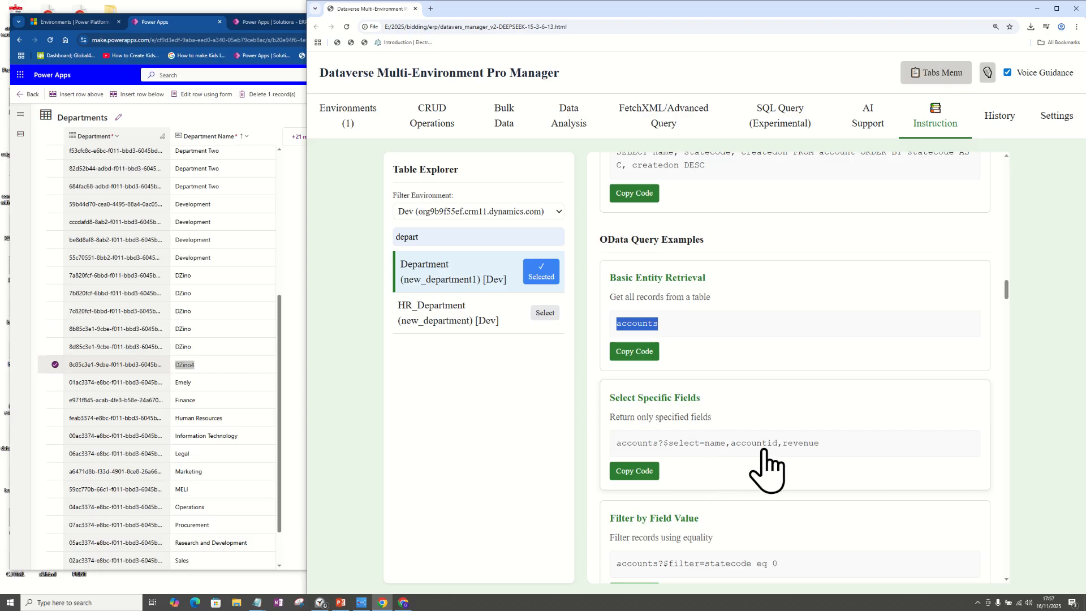
left_click(423, 135)
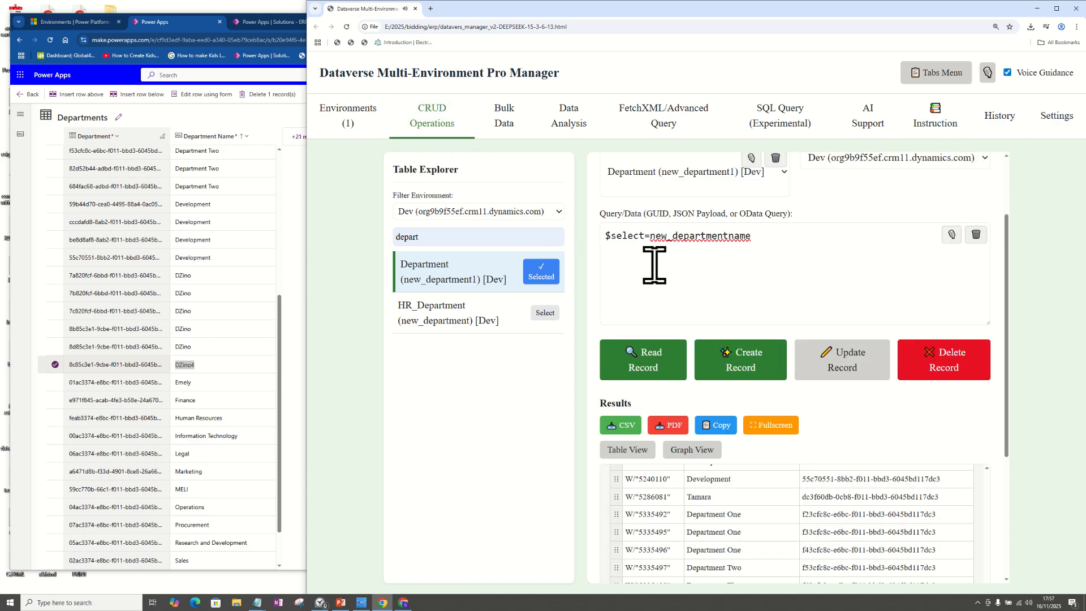
Step: Switch to the PowerPoint slide show and maximize the slide about basic data operations
key("super+shift+q")
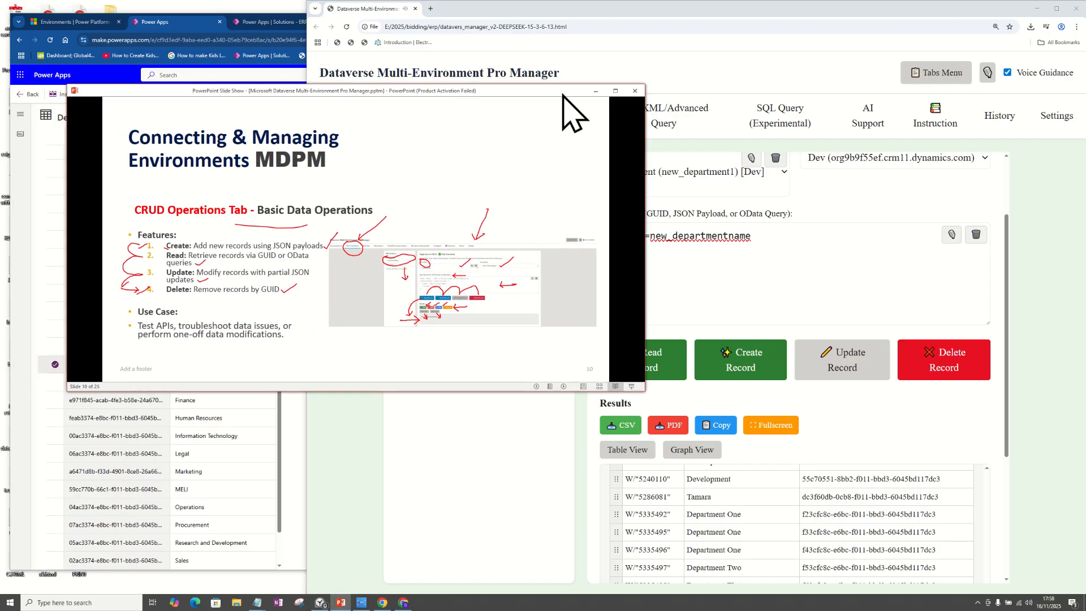
left_click(615, 91)
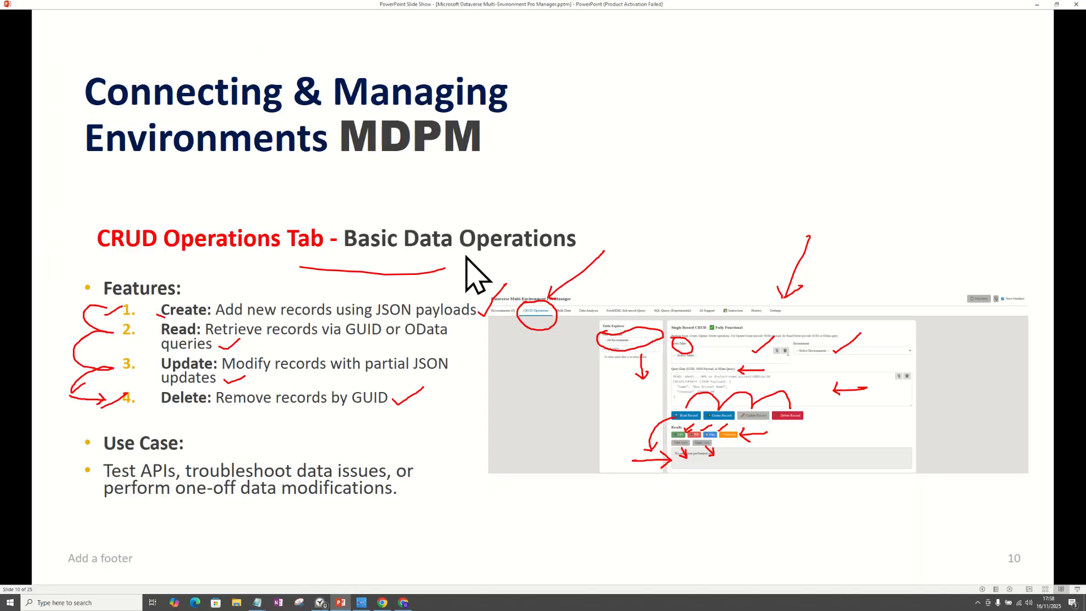